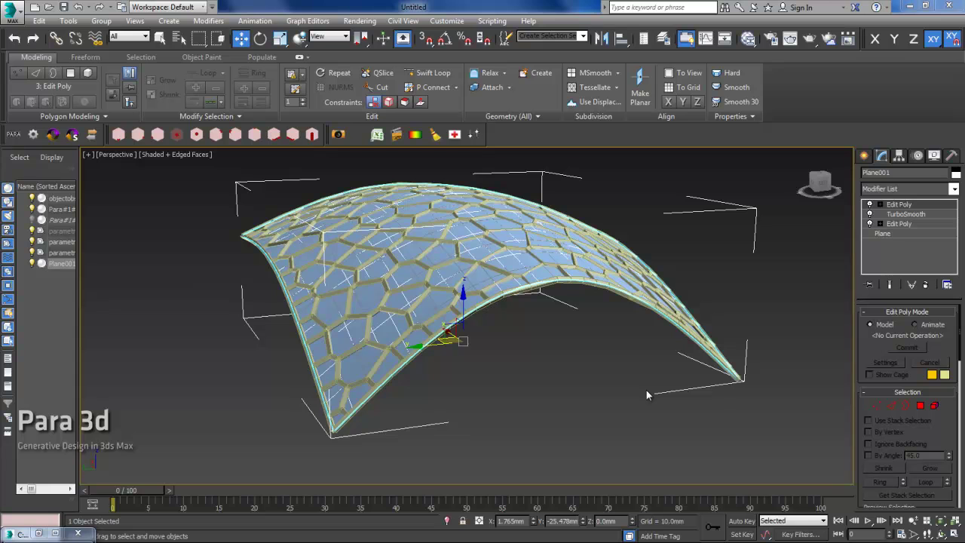
Step: Examine the Voronoi-patterned surface from several angles and compare the lower Edit Poly and TurboSmooth levels of Plane001
alt+middle_drag(646, 389, 588, 379)
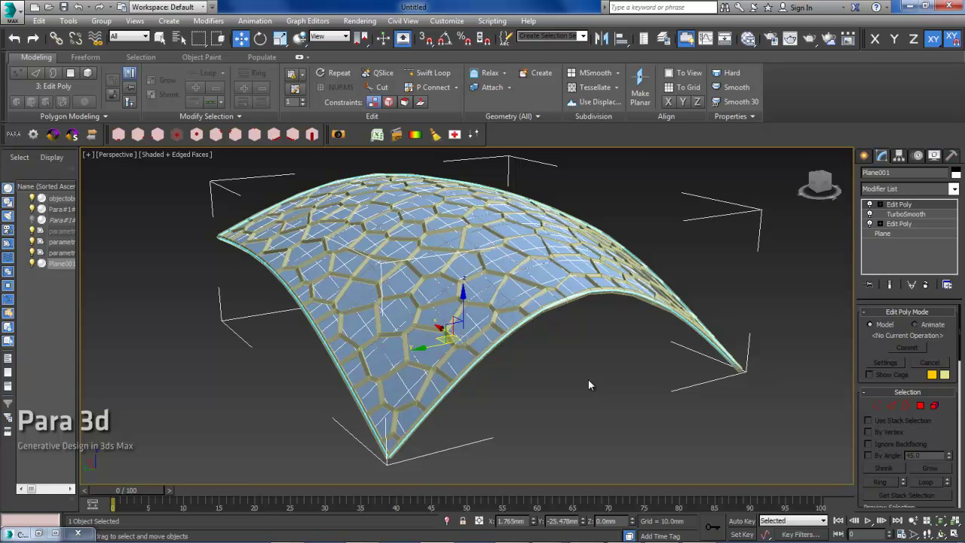
alt+middle_drag(588, 379, 684, 308)
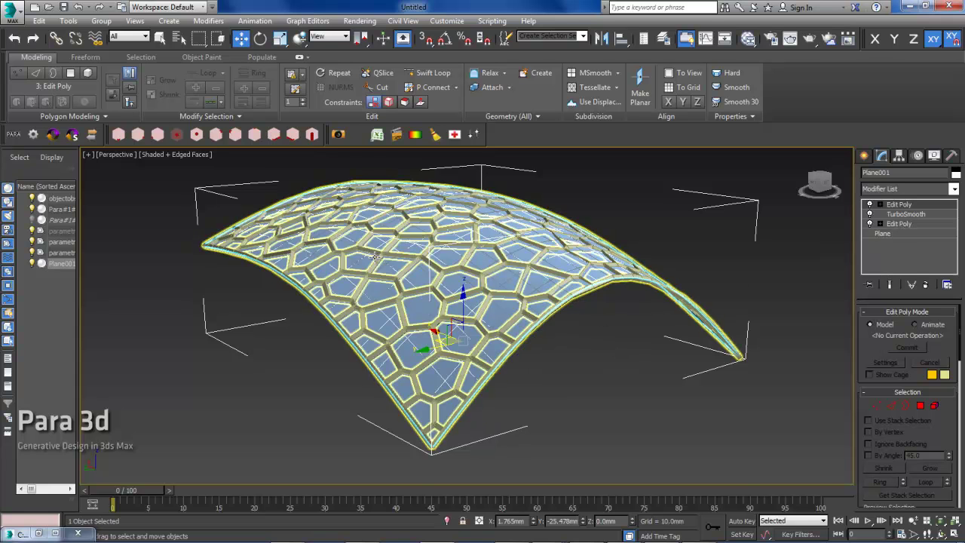
click(895, 224)
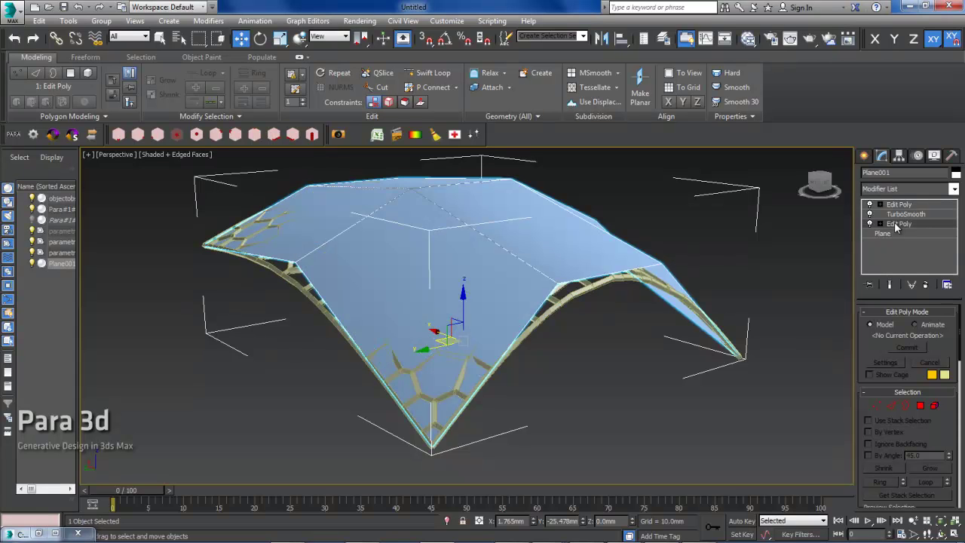
alt+middle_drag(614, 333, 613, 337)
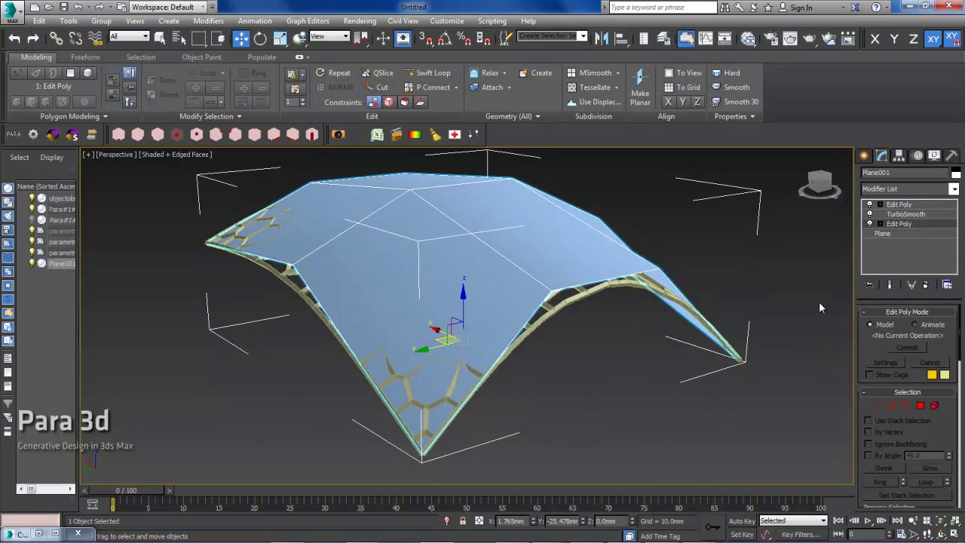
click(907, 214)
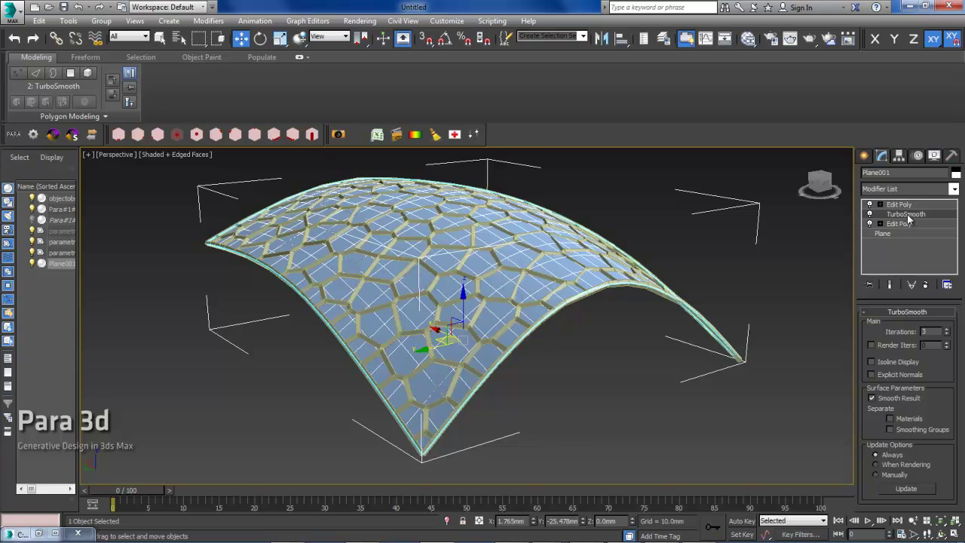
alt+middle_drag(646, 340, 494, 208)
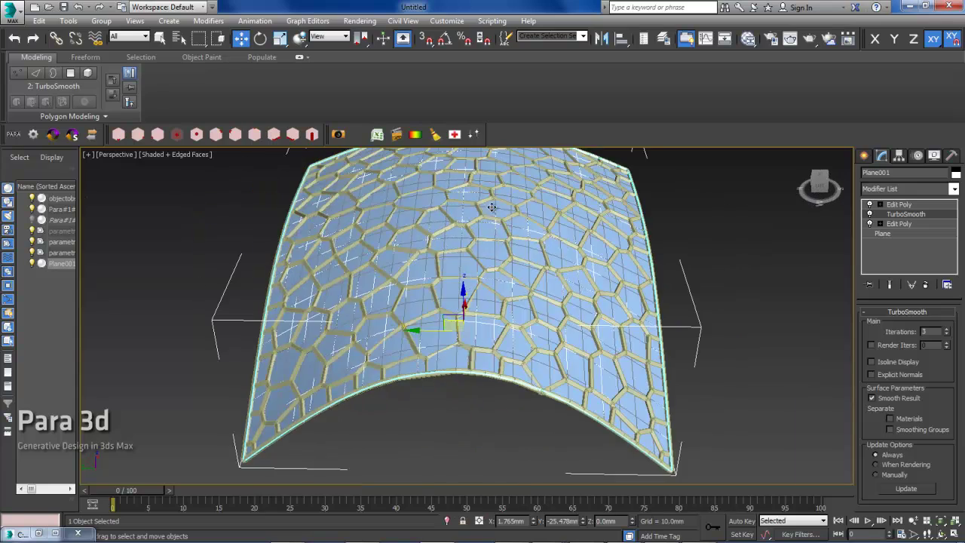
alt+middle_drag(537, 309, 499, 269)
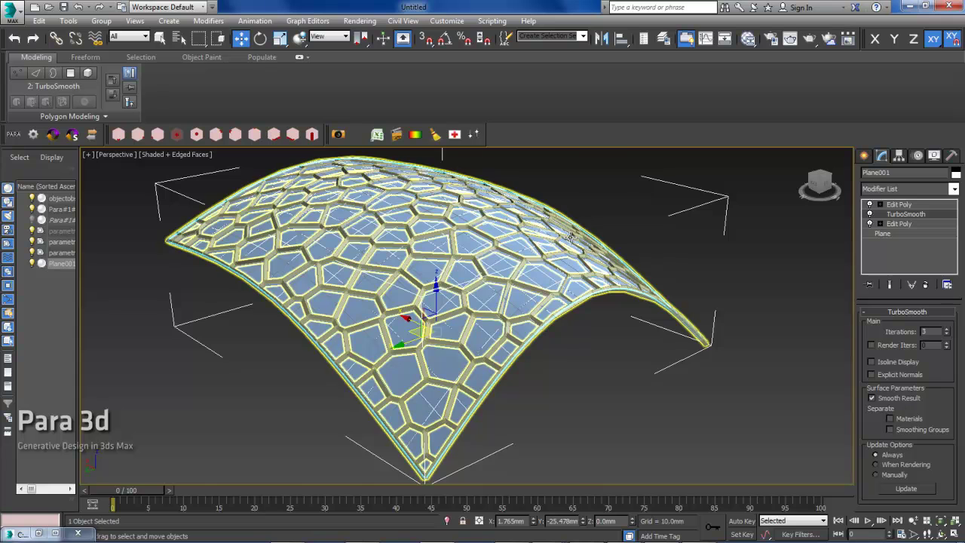
alt+middle_drag(580, 355, 574, 348)
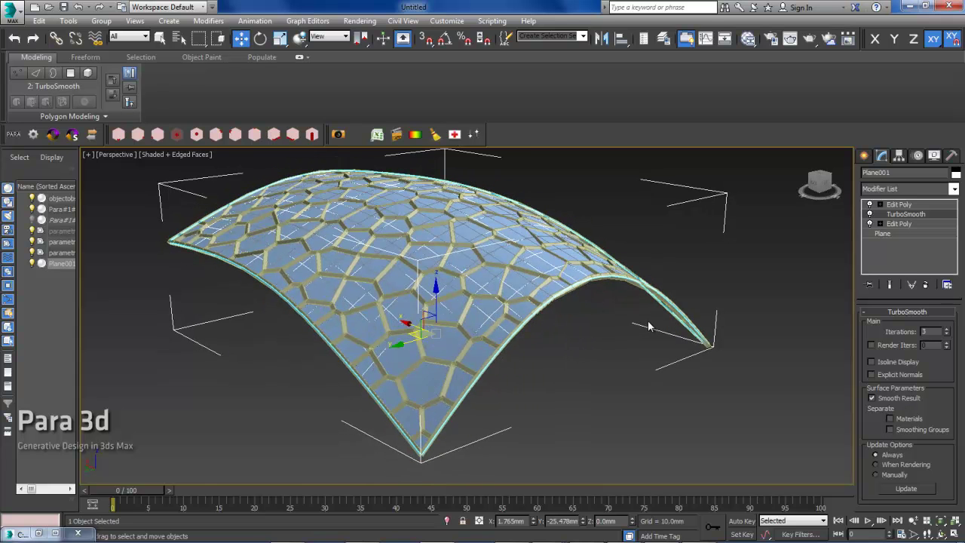
Step: Raise a corner vertex of Plane001 about 15.5 mm in Z in the lower Edit Poly and update the Para 3d pattern
click(896, 224)
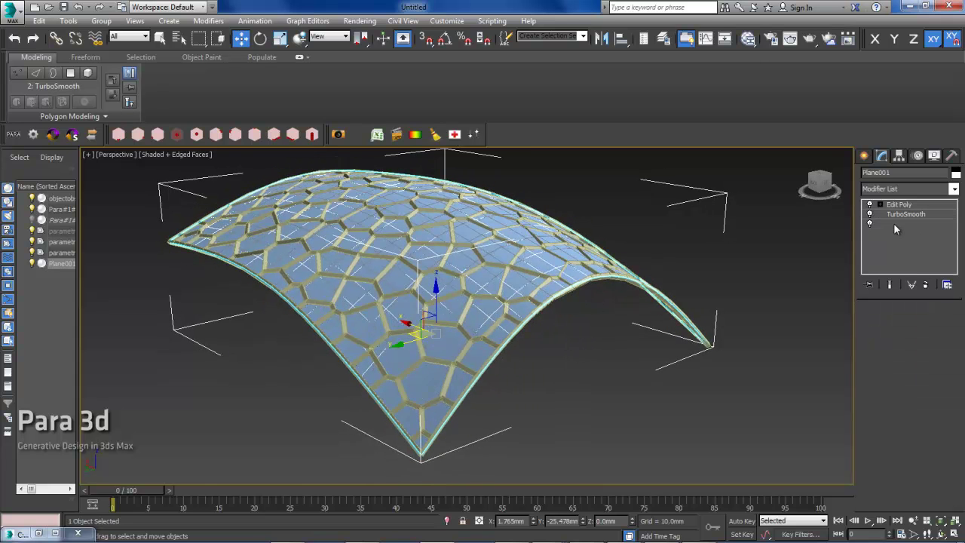
click(877, 406)
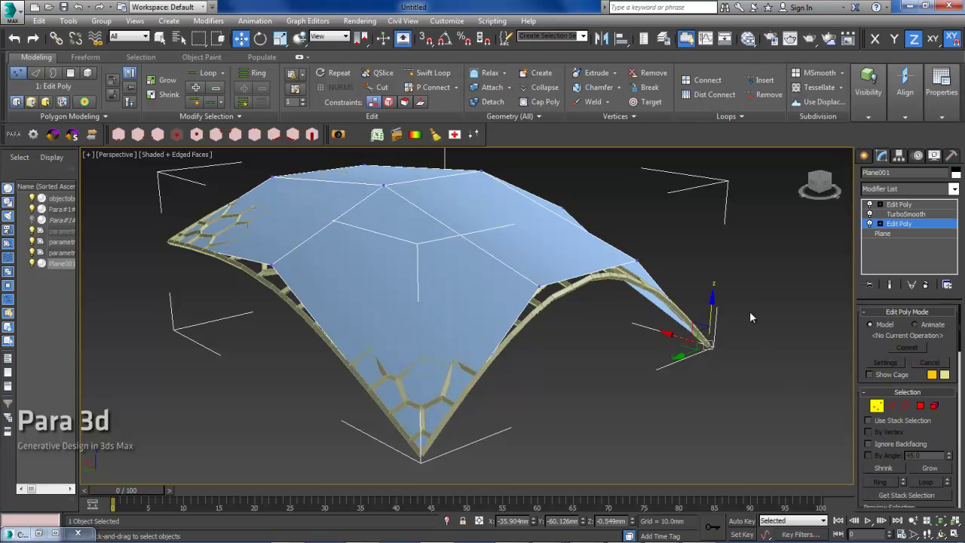
click(708, 343)
drag(709, 314, 712, 235)
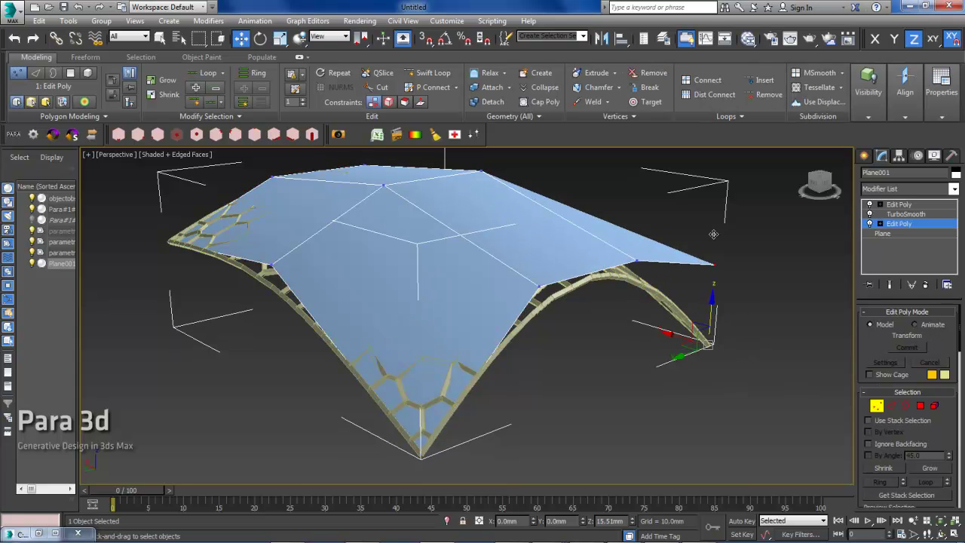
click(899, 204)
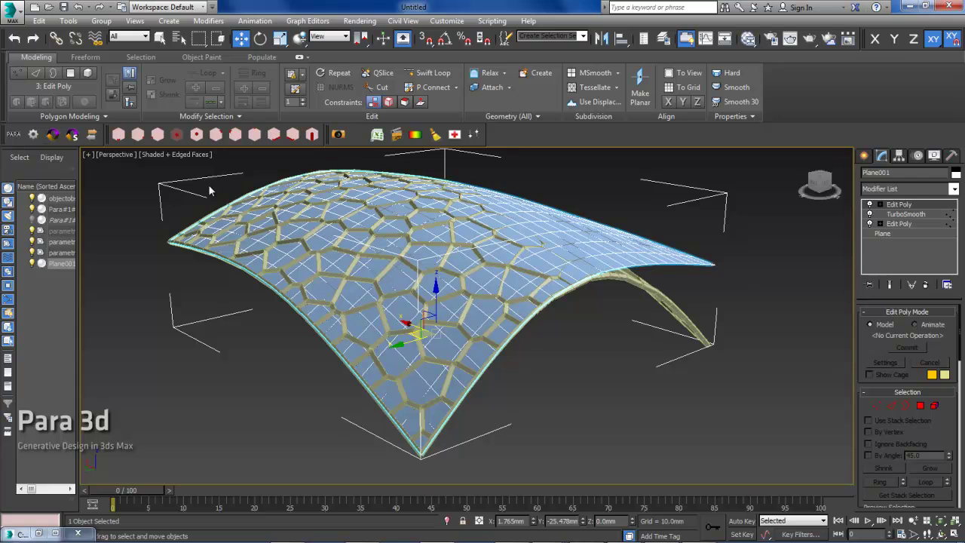
click(52, 136)
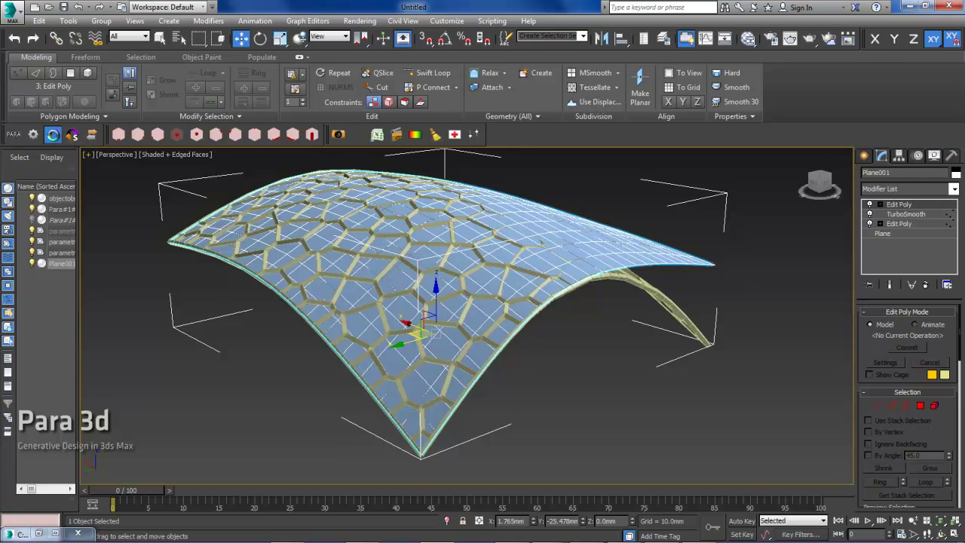
alt+middle_drag(537, 304, 419, 306)
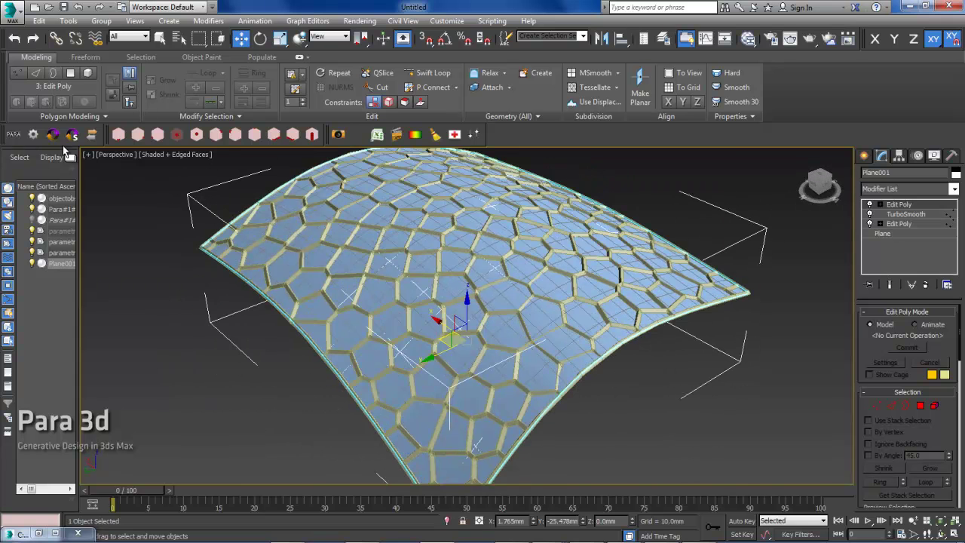
Step: Open the Para 3d node graph, dismiss the choice of associated node, and bring the whole node chain into view
click(33, 134)
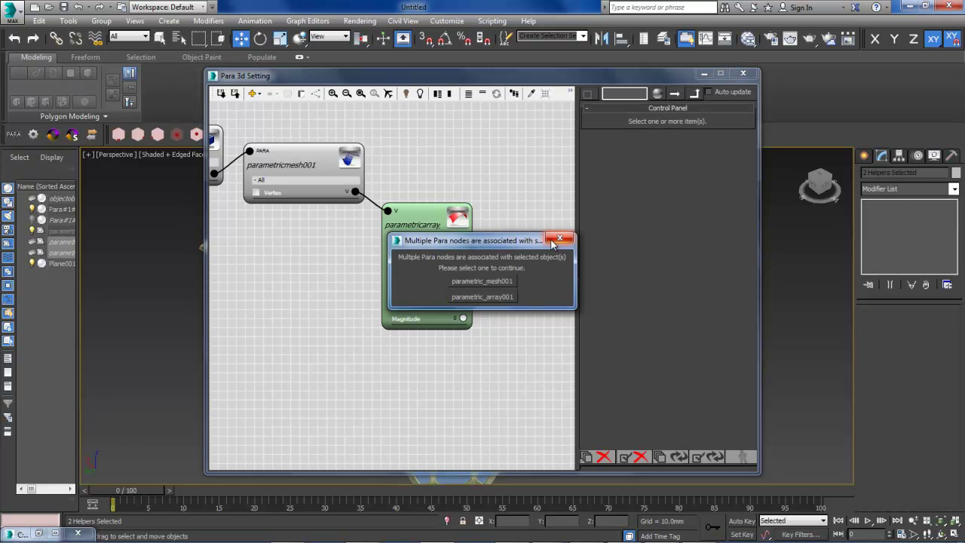
click(559, 240)
middle_drag(442, 250, 514, 286)
scroll(514, 286, down, 1)
drag(380, 80, 249, 74)
middle_drag(315, 144, 281, 131)
scroll(280, 141, down, 1)
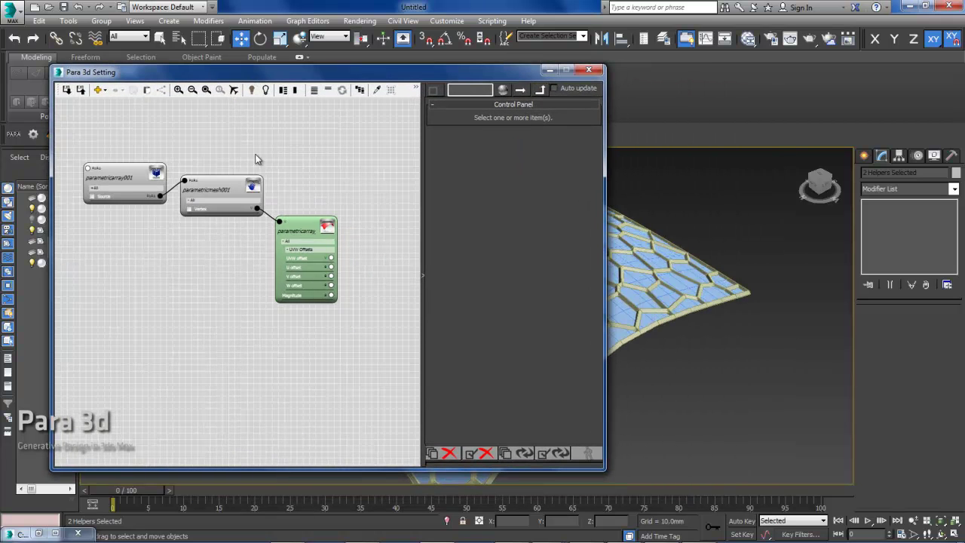
scroll(256, 156, up, 1)
middle_drag(205, 151, 225, 142)
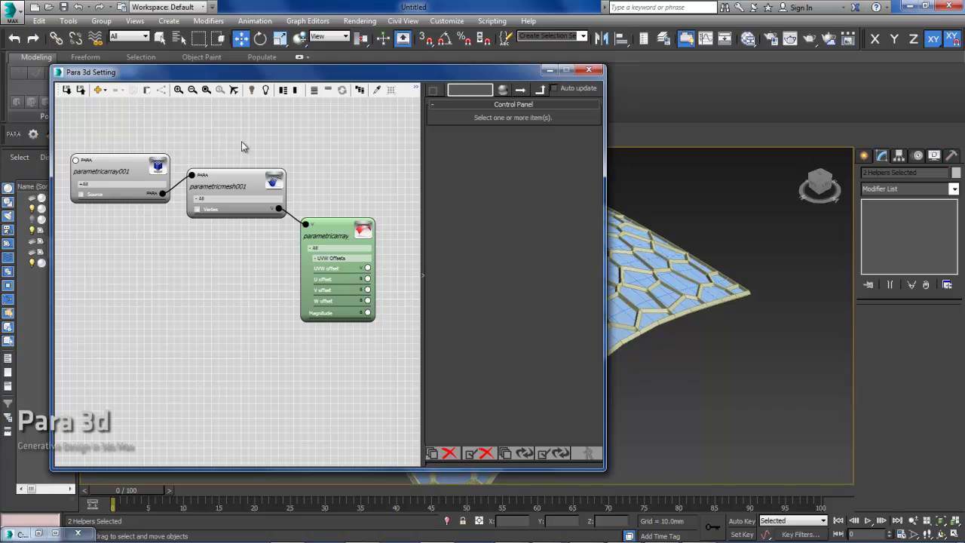
Step: Remove the parametricarray001 and parametricmesh001 nodes, keeping neither reference copies nor associated scene members
drag(233, 133, 106, 240)
click(114, 91)
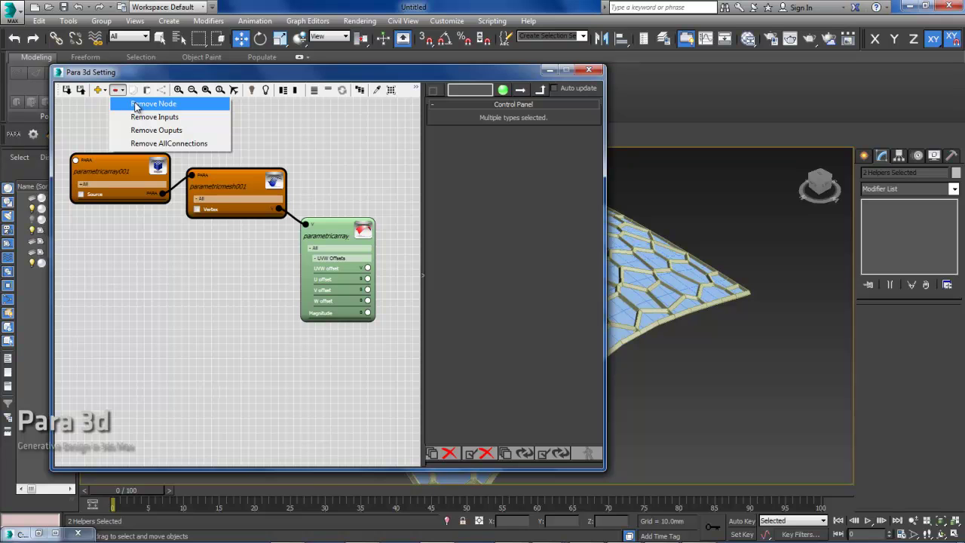
click(136, 106)
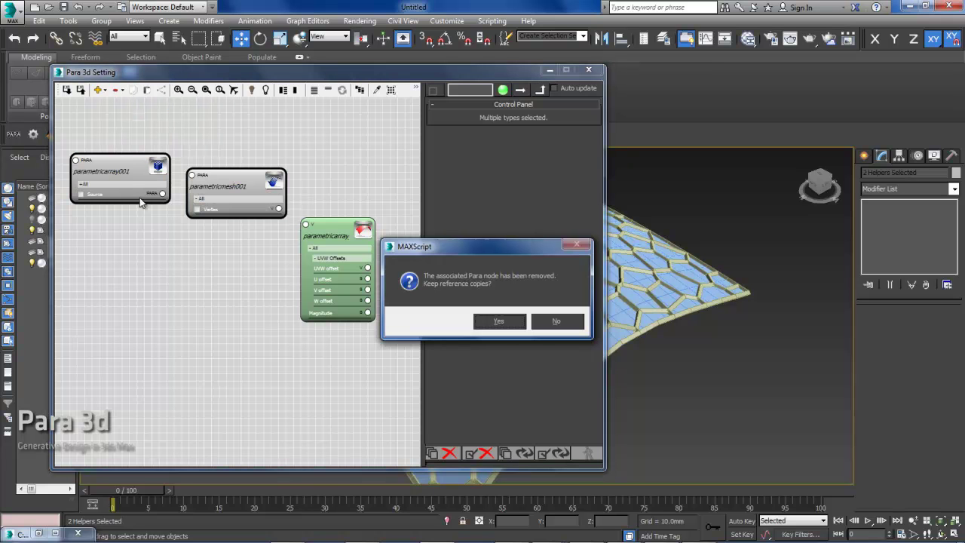
click(566, 328)
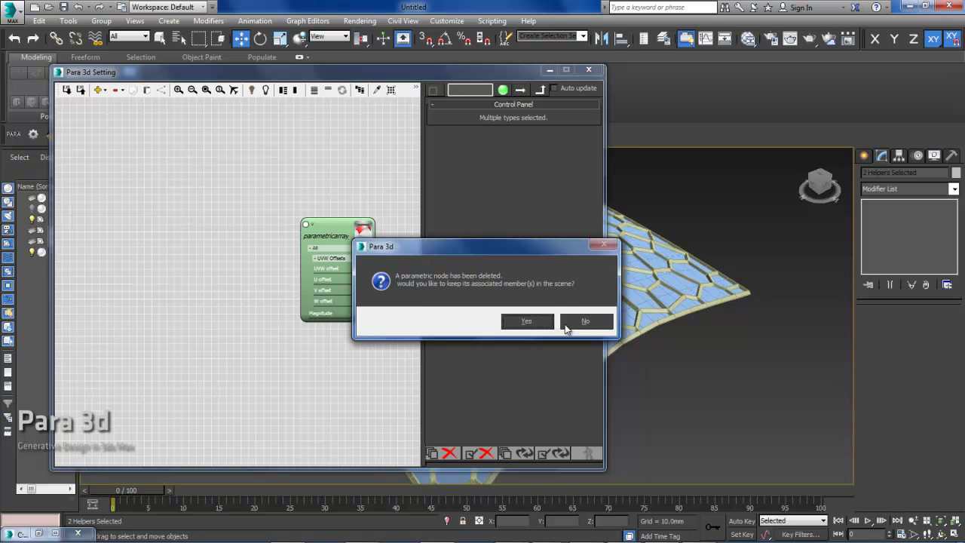
click(582, 323)
drag(405, 74, 232, 132)
middle_drag(526, 248, 598, 295)
scroll(648, 278, down, 2)
drag(243, 128, 373, 105)
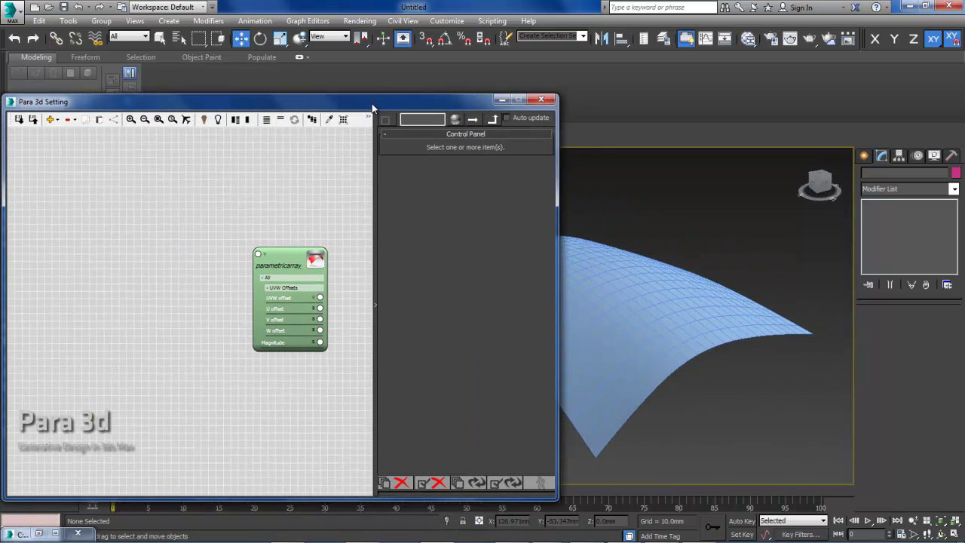
mouse_move(649, 304)
middle_down()
mouse_move(650, 285)
mouse_move(631, 306)
mouse_move(625, 280)
mouse_move(627, 294)
mouse_move(645, 284)
mouse_move(656, 303)
middle_up()
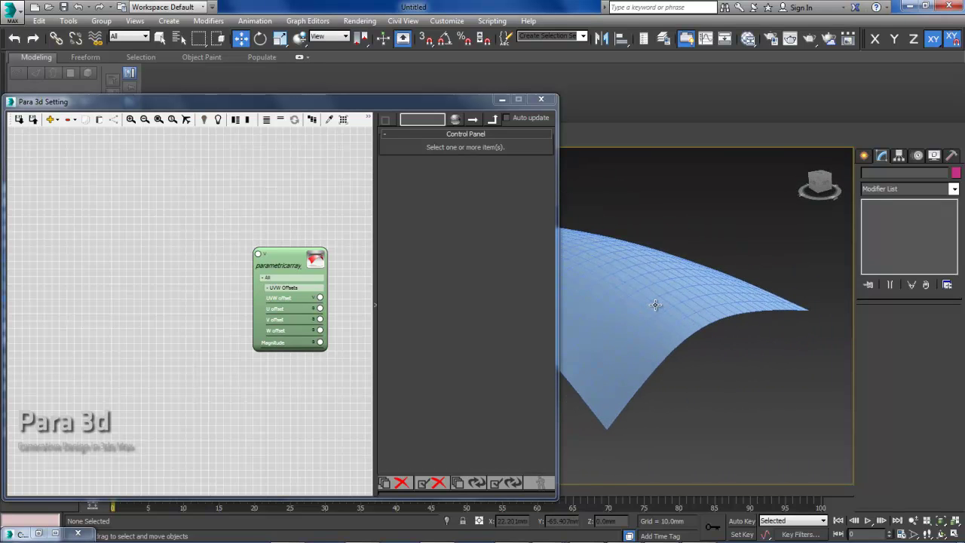
click(296, 263)
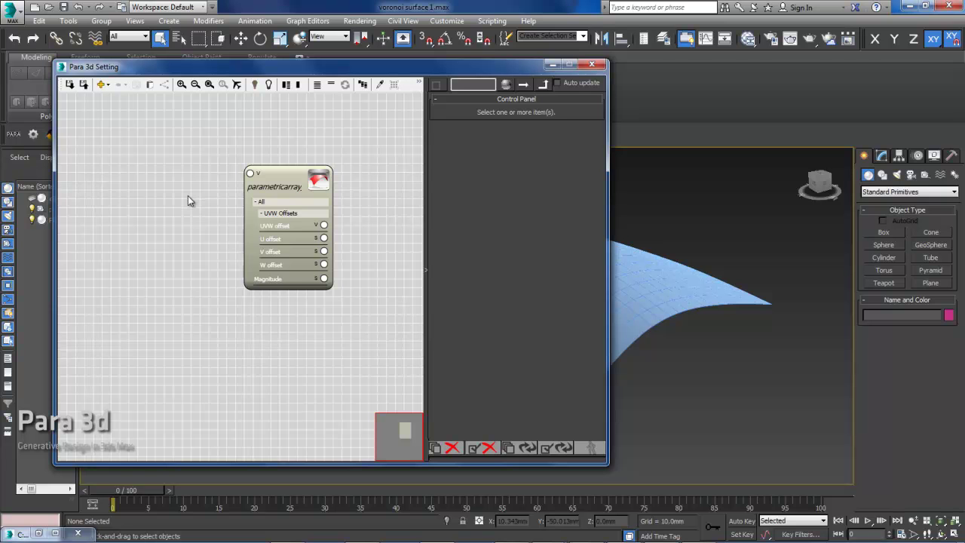
Step: Create a Para 3d parametric mesh with sub-object counts of 10, 2 and 1
drag(151, 67, 149, 198)
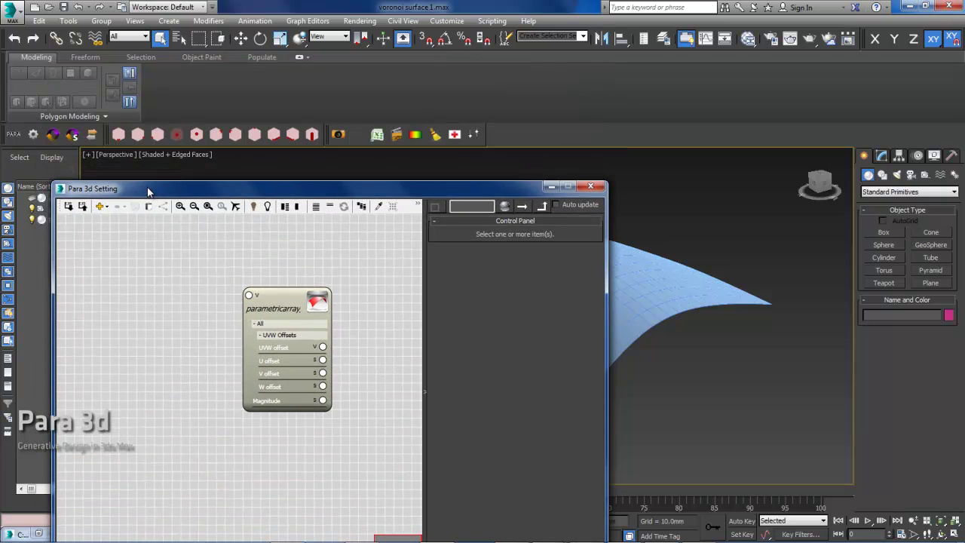
click(17, 139)
click(526, 226)
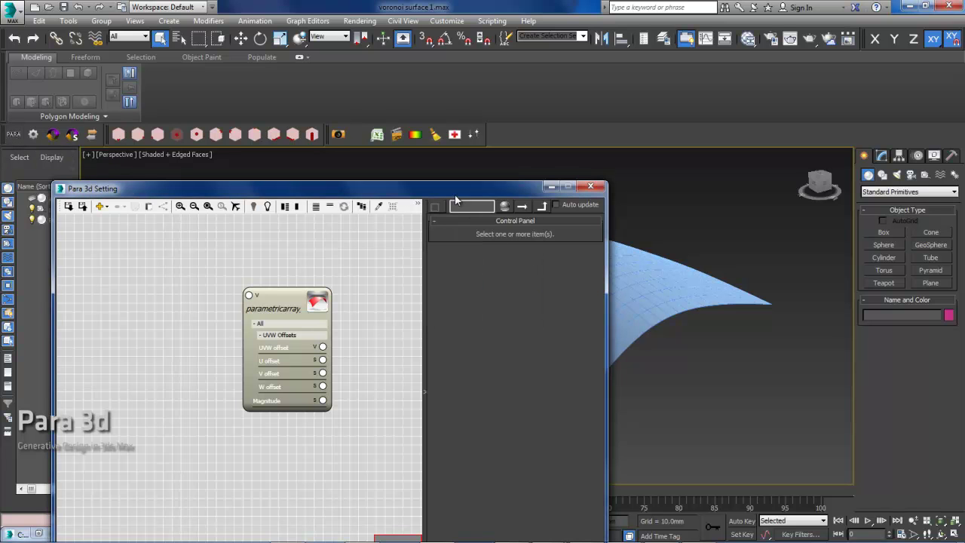
drag(455, 194, 451, 334)
click(477, 264)
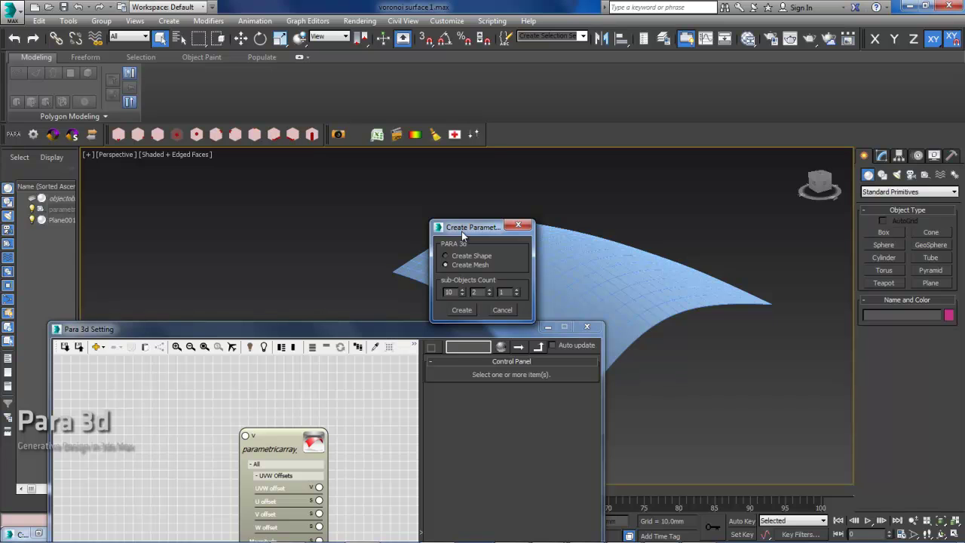
click(462, 311)
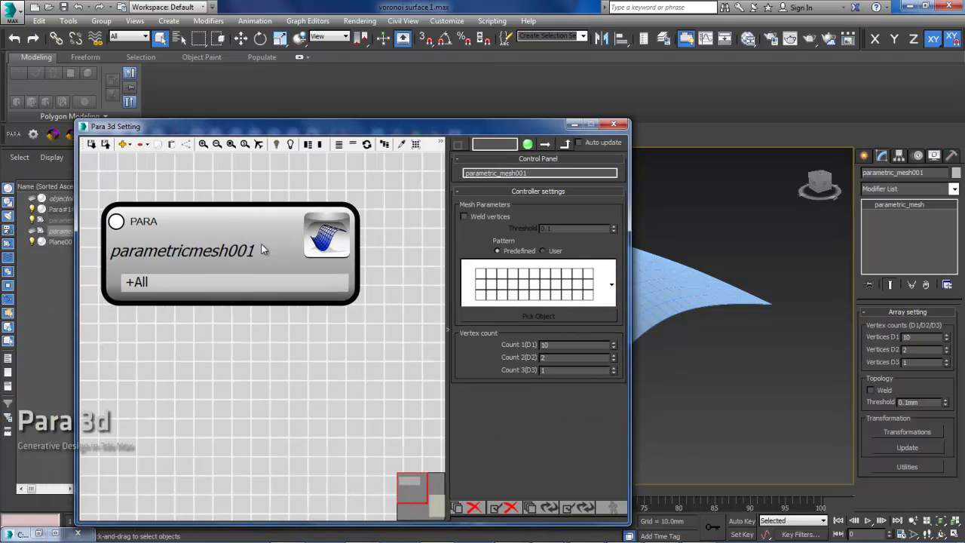
scroll(285, 285, down, 3)
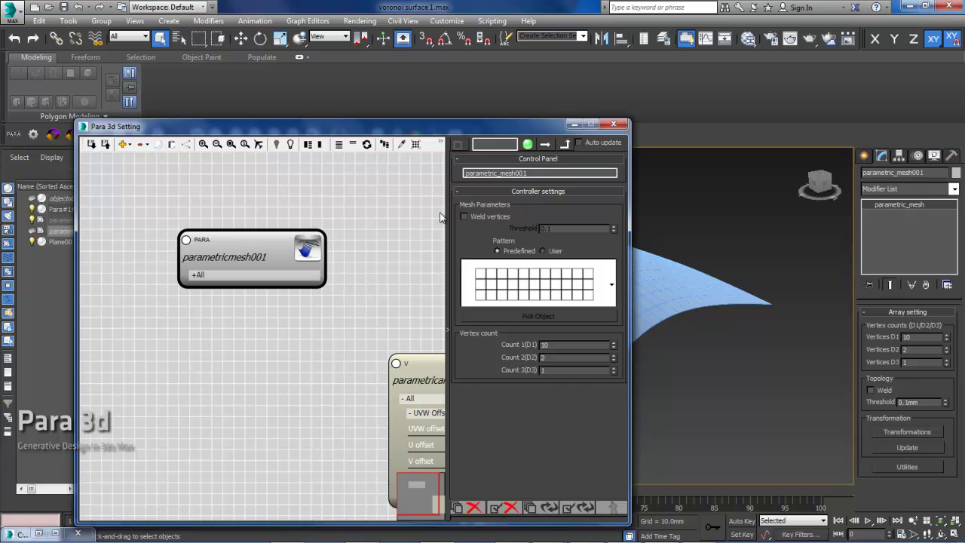
Step: Add a second Parametric Mesh container node to the graph and move the first mesh node up to separate them
click(233, 212)
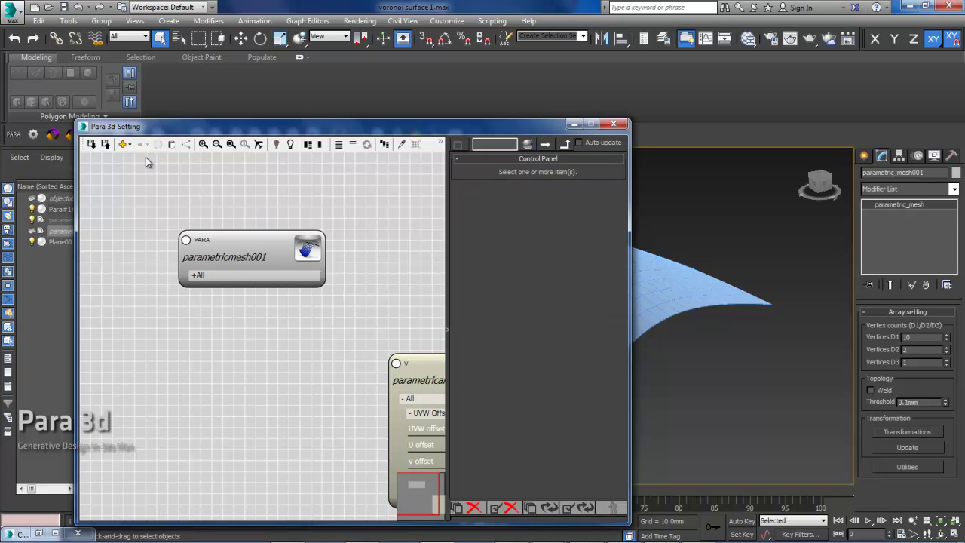
click(127, 145)
mouse_move(148, 158)
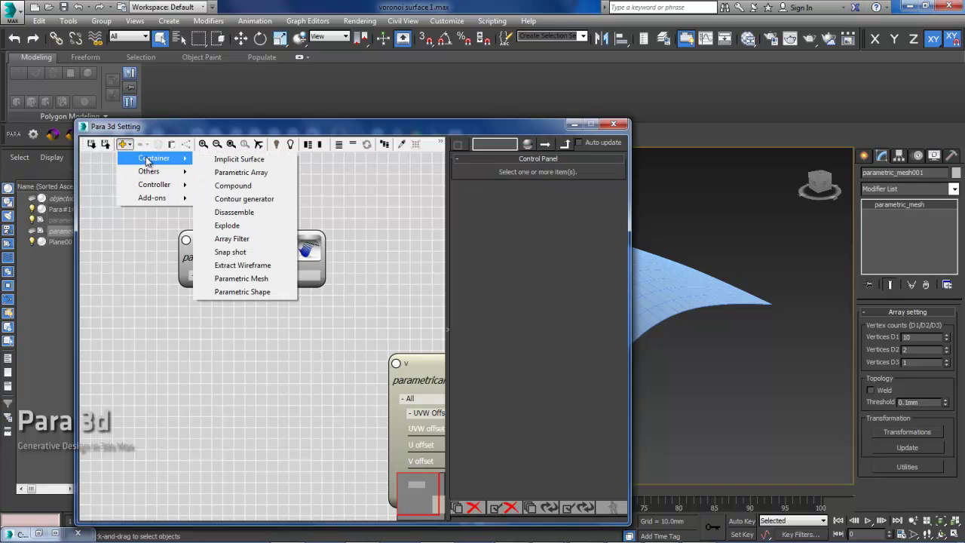
click(254, 280)
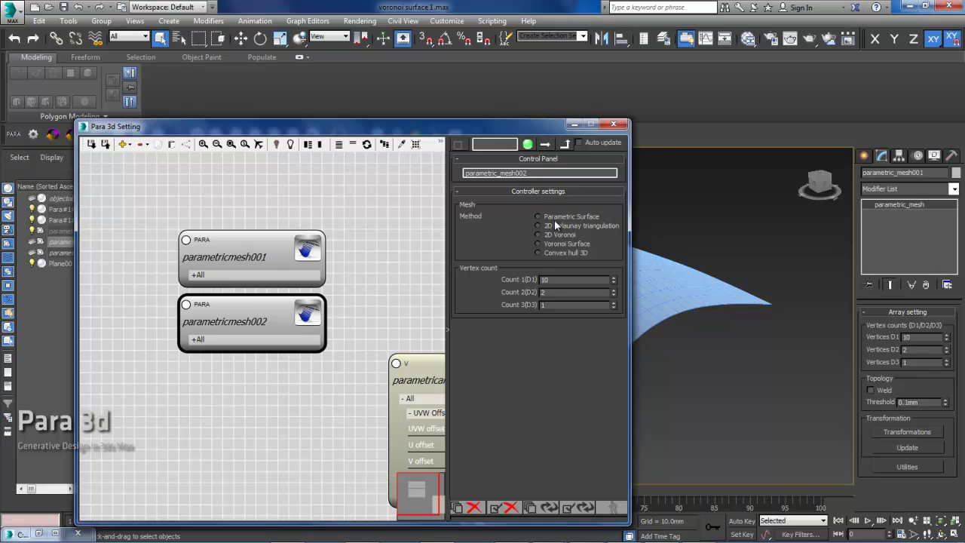
click(270, 262)
drag(271, 262, 261, 237)
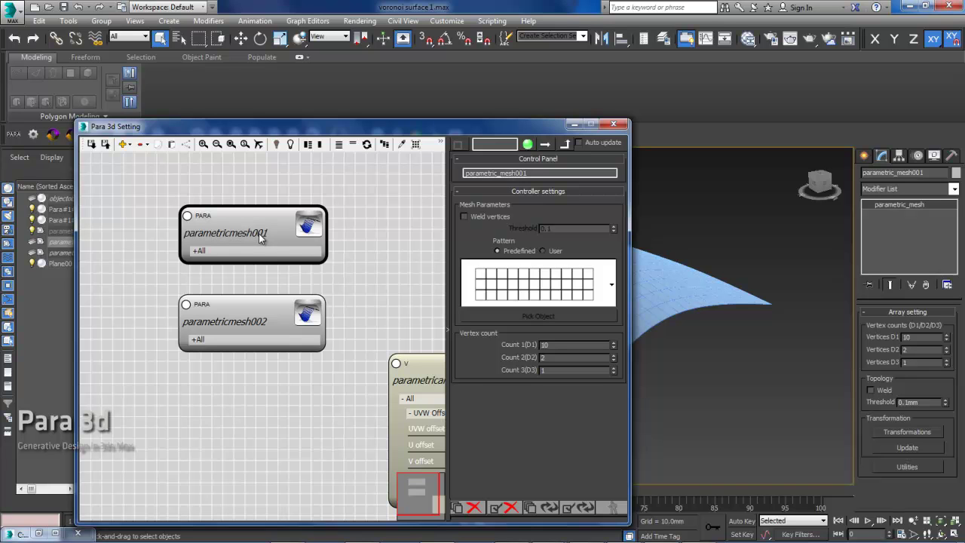
Step: Set the method of parametricmesh002 to Voronoi Surface and reselect the parametricmesh001 node
click(244, 313)
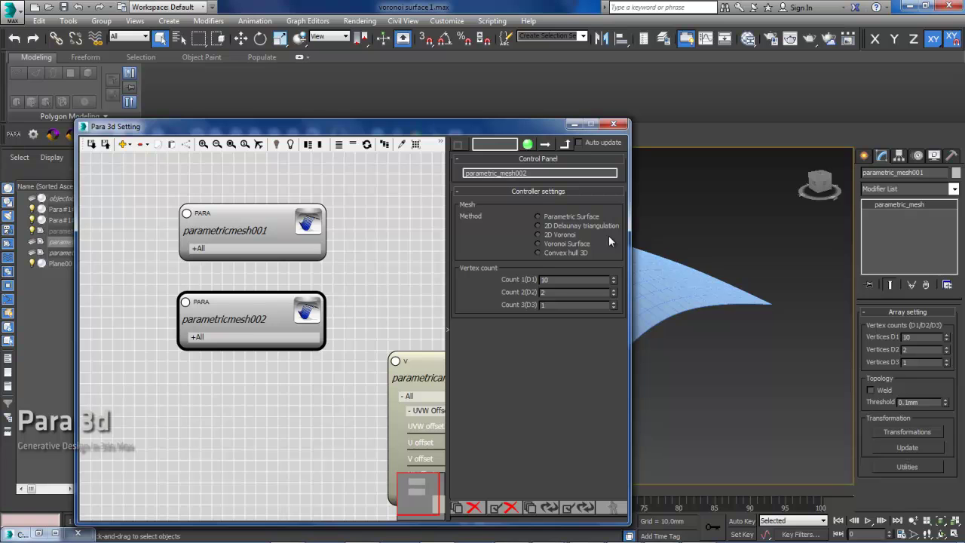
click(570, 246)
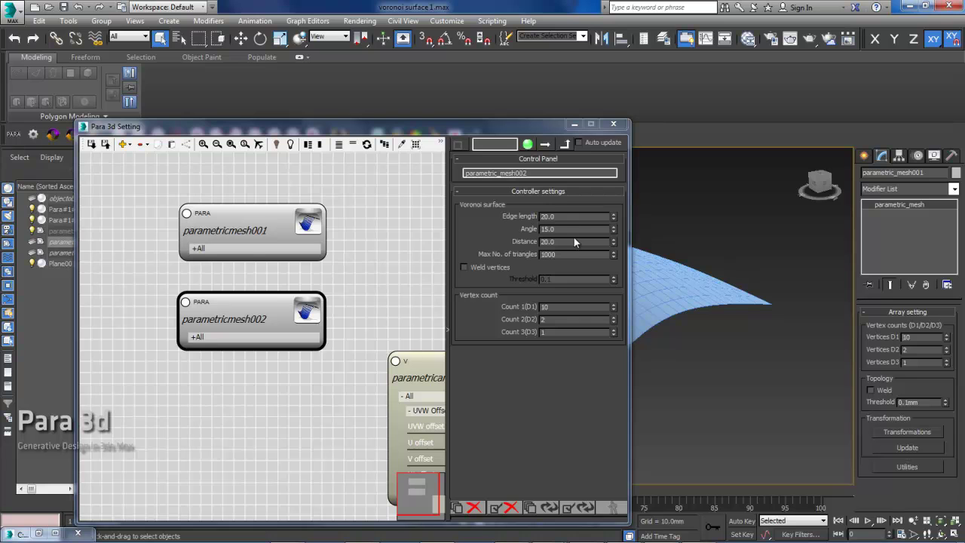
click(265, 231)
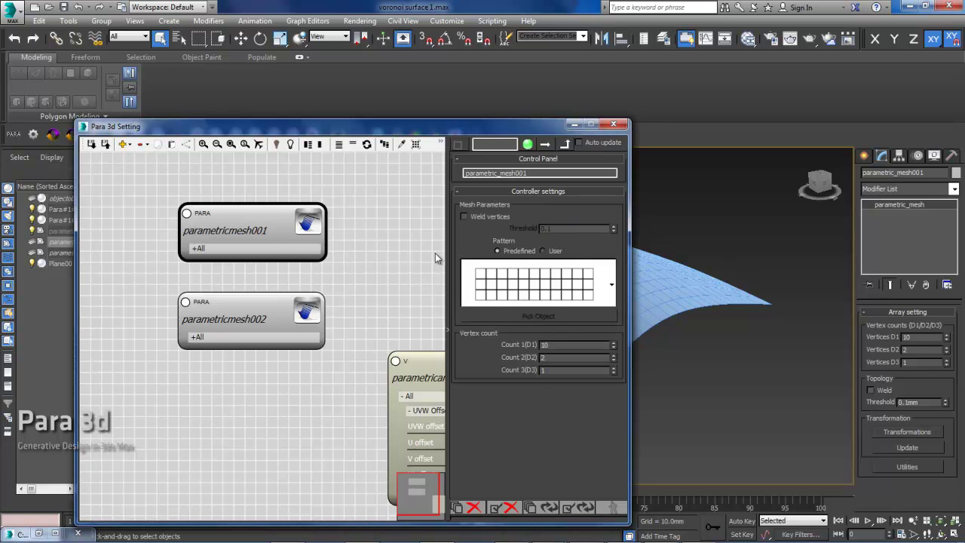
Step: Expand the parameters of parametricmesh002 and connect its Vertex output to the parametric array surface controller node
click(235, 312)
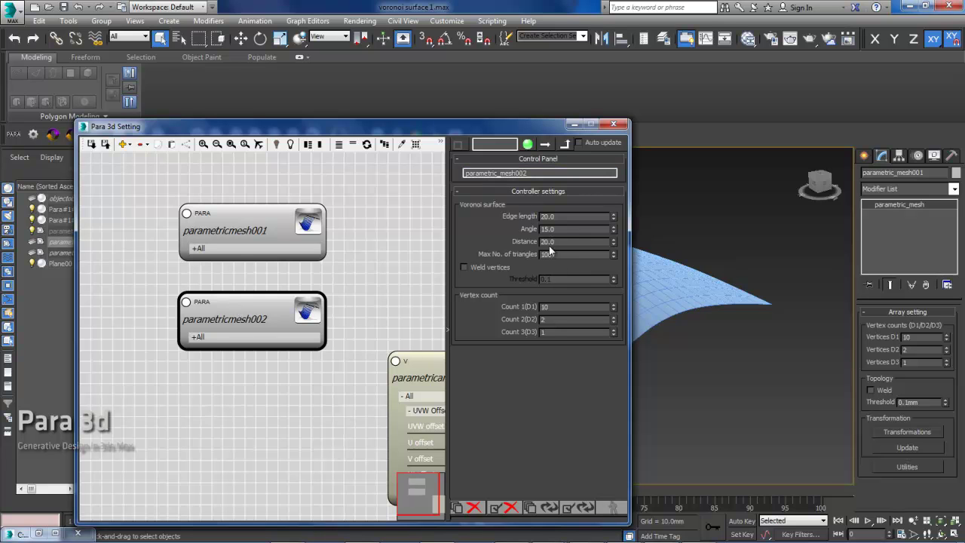
drag(404, 130, 344, 55)
middle_drag(240, 319, 214, 294)
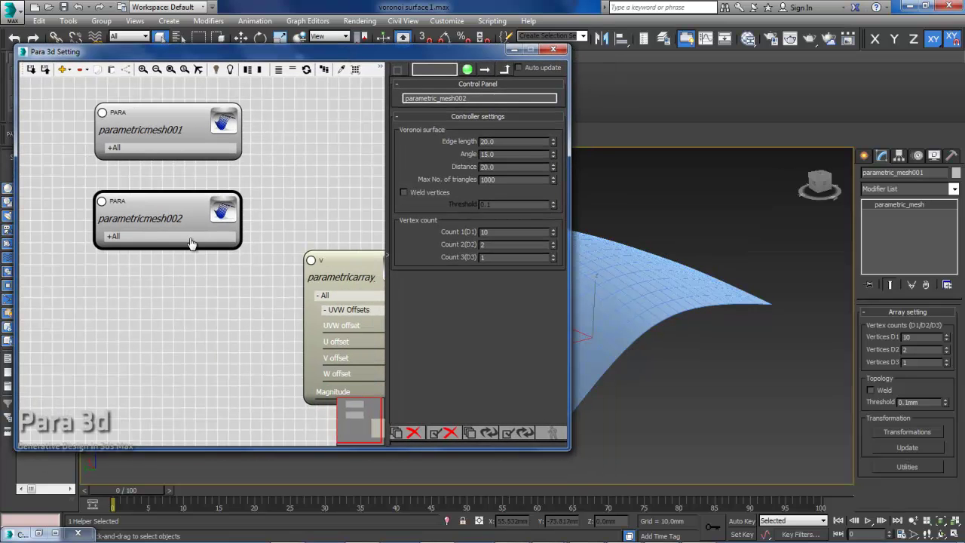
click(190, 240)
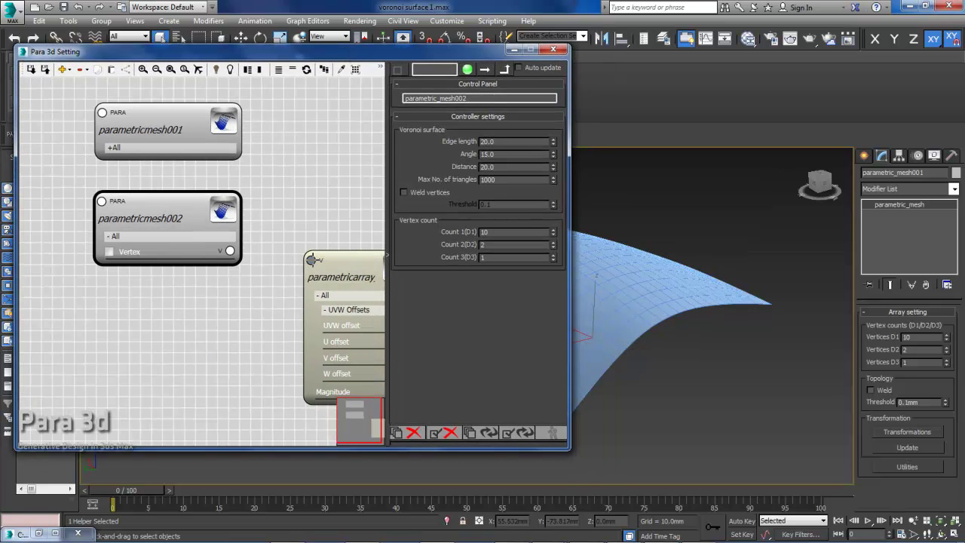
drag(312, 260, 230, 251)
middle_drag(268, 302, 188, 298)
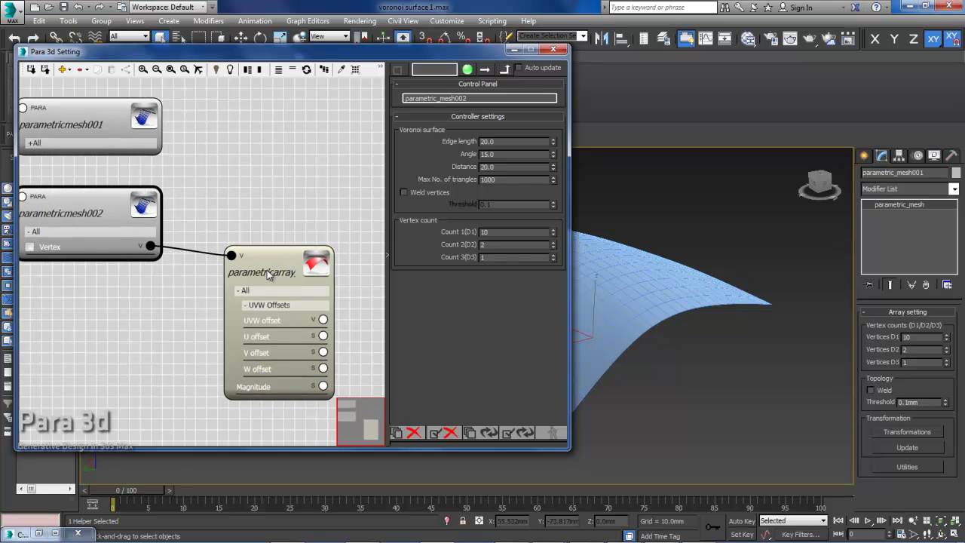
Step: Check the surface controller settings and apply the controller to the vertices of parametricmesh002
click(269, 273)
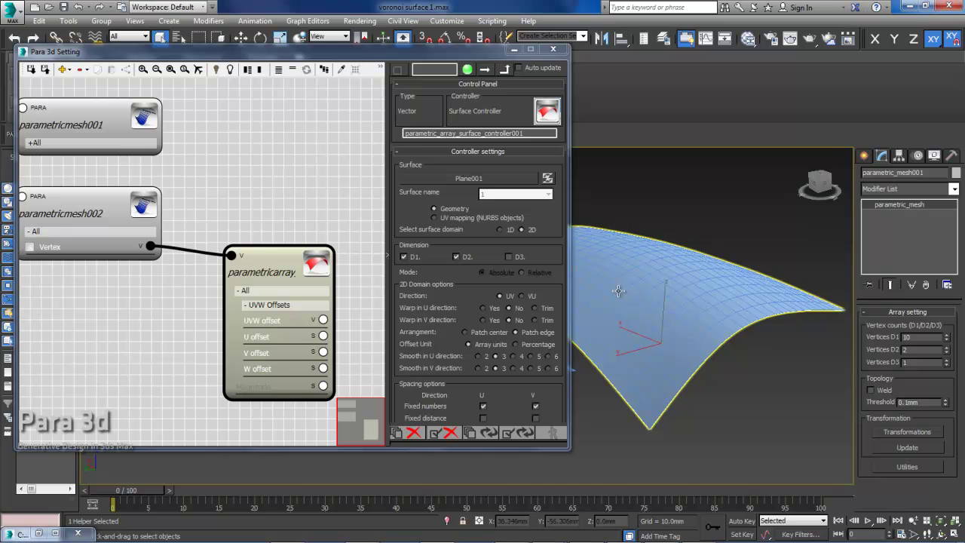
mouse_move(681, 319)
alt+middle_down()
mouse_move(673, 289)
mouse_move(686, 330)
alt+middle_up()
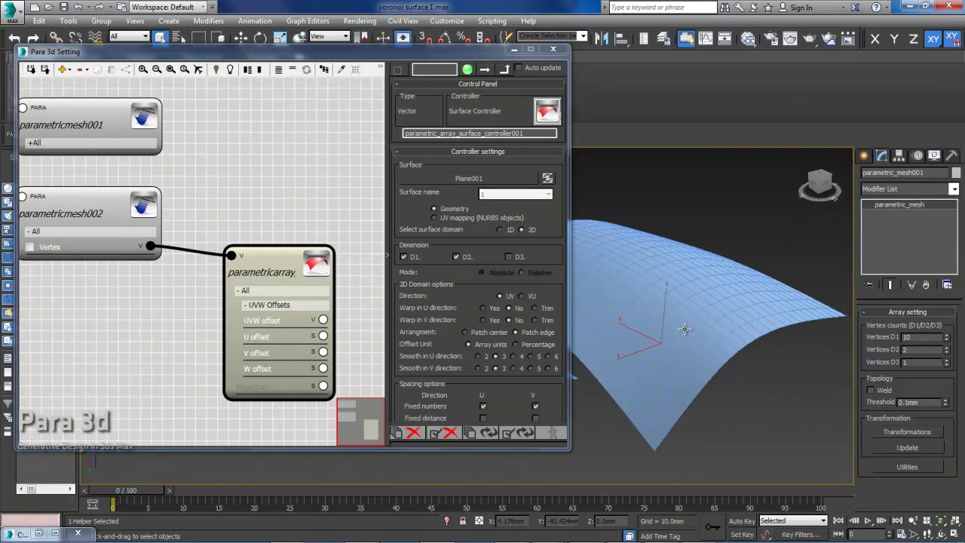
click(79, 219)
click(293, 270)
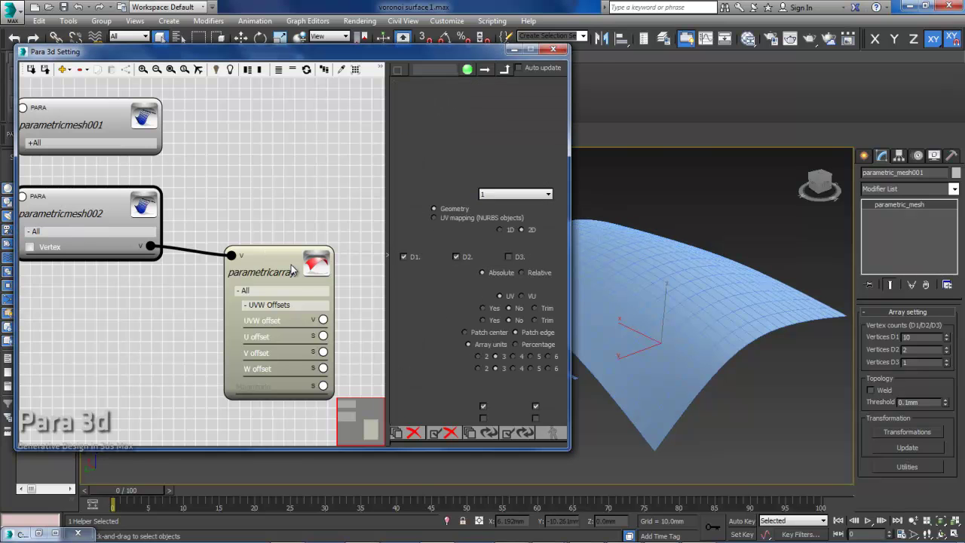
click(516, 435)
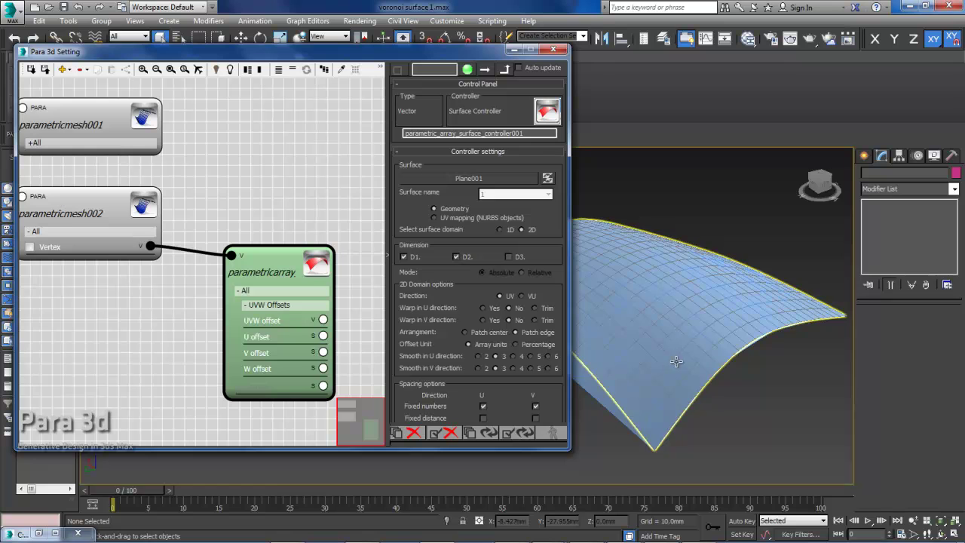
Step: Examine the generated Voronoi mesh on the curved plane from several angles and up close
alt+middle_drag(676, 362, 672, 265)
mouse_move(670, 357)
alt+middle_down()
mouse_move(692, 293)
mouse_move(689, 359)
mouse_move(663, 355)
mouse_move(700, 358)
mouse_move(680, 334)
mouse_move(666, 346)
alt+middle_up()
scroll(678, 334, up, 4)
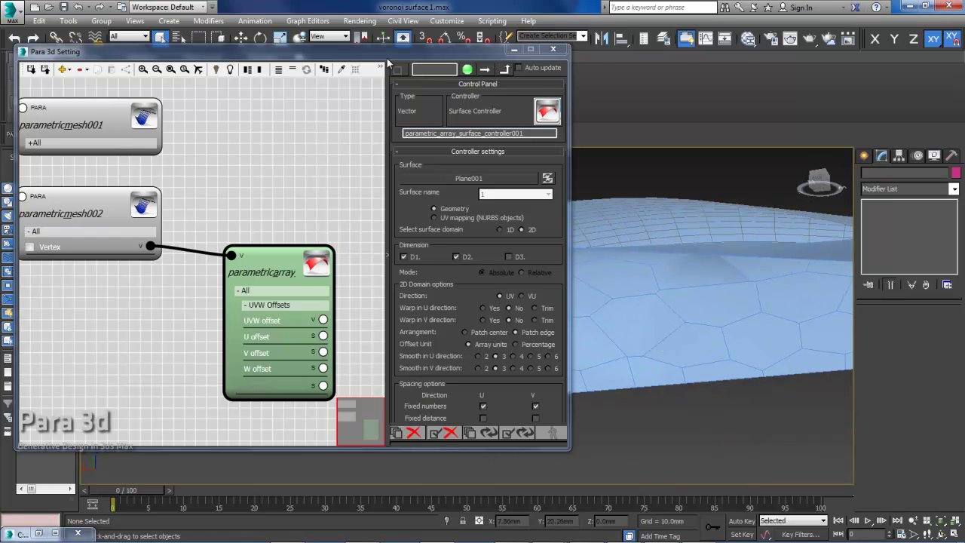
drag(389, 53, 340, 62)
alt+middle_drag(596, 331, 651, 351)
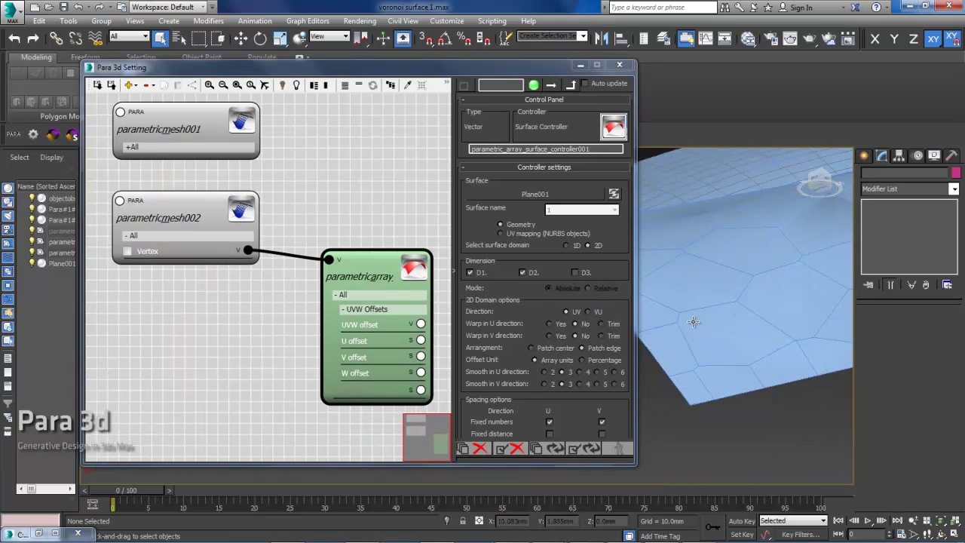
mouse_move(693, 321)
alt+middle_down()
mouse_move(704, 310)
mouse_move(689, 339)
alt+middle_up()
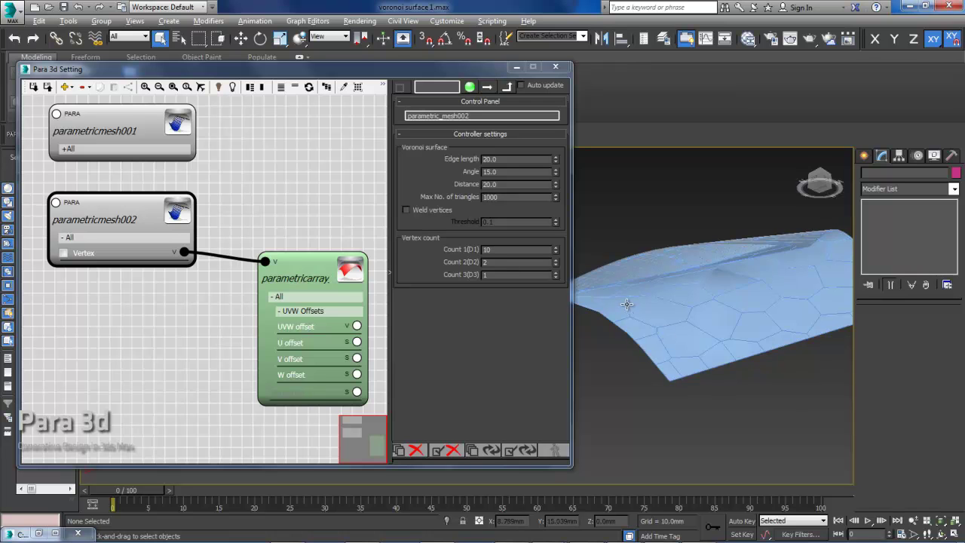
alt+middle_drag(629, 304, 713, 308)
scroll(631, 301, up, 3)
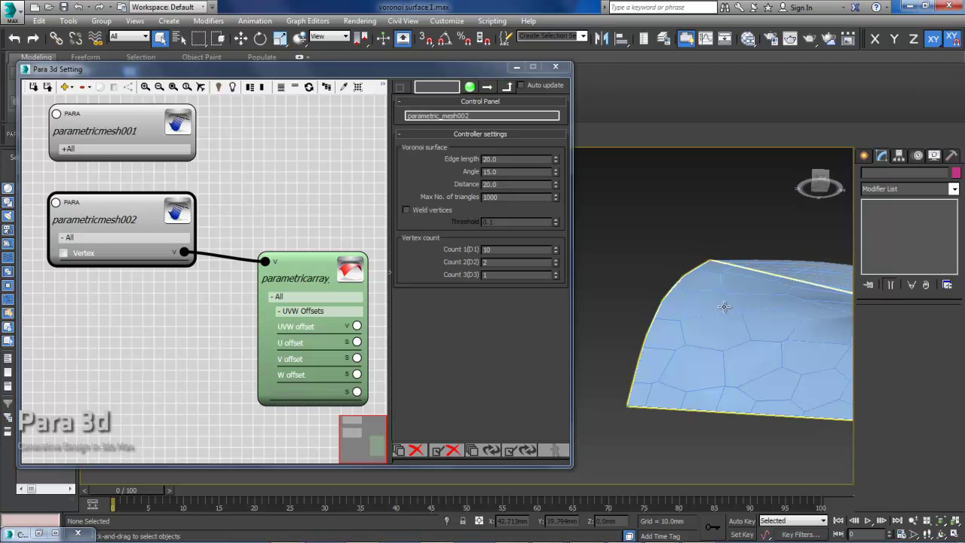
middle_drag(724, 306, 668, 323)
scroll(631, 301, down, 2)
scroll(651, 324, up, 2)
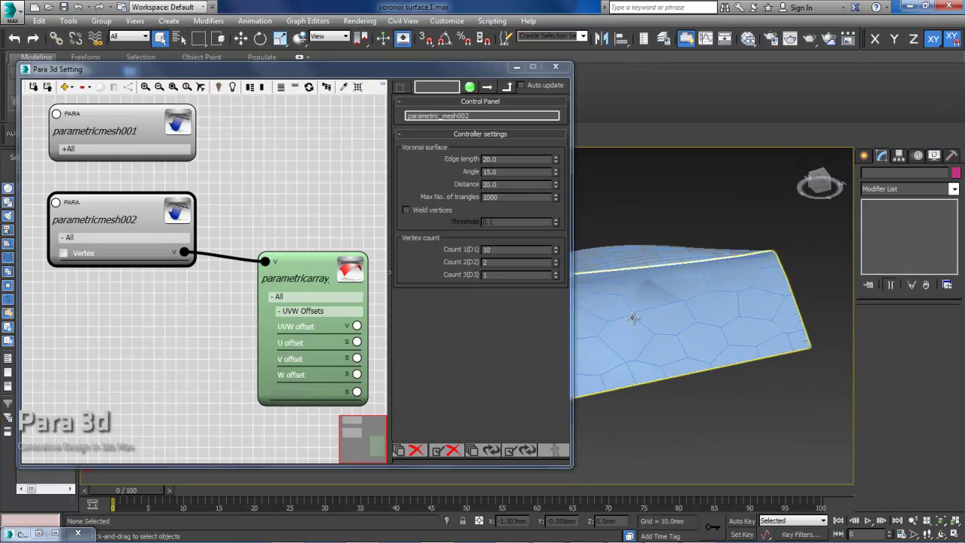
scroll(678, 290, down, 2)
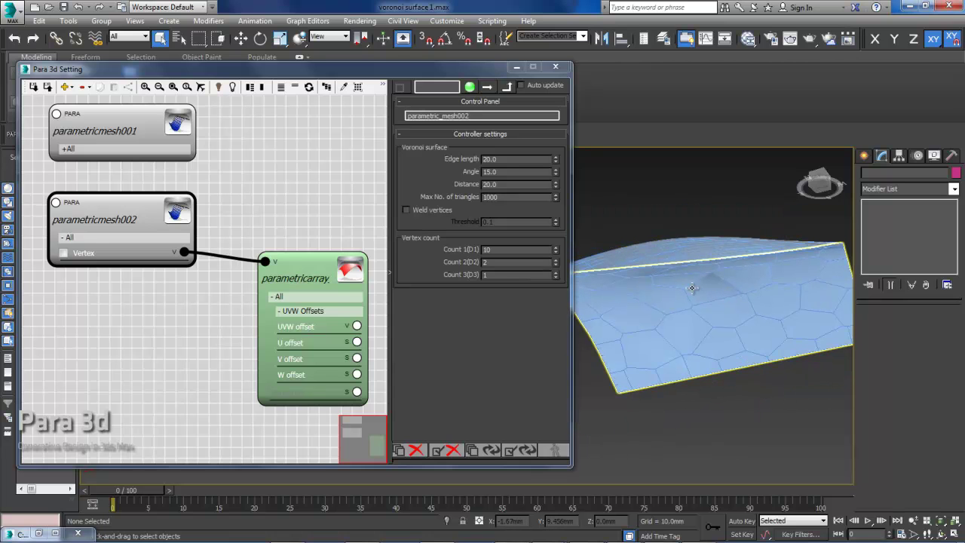
scroll(682, 282, up, 1)
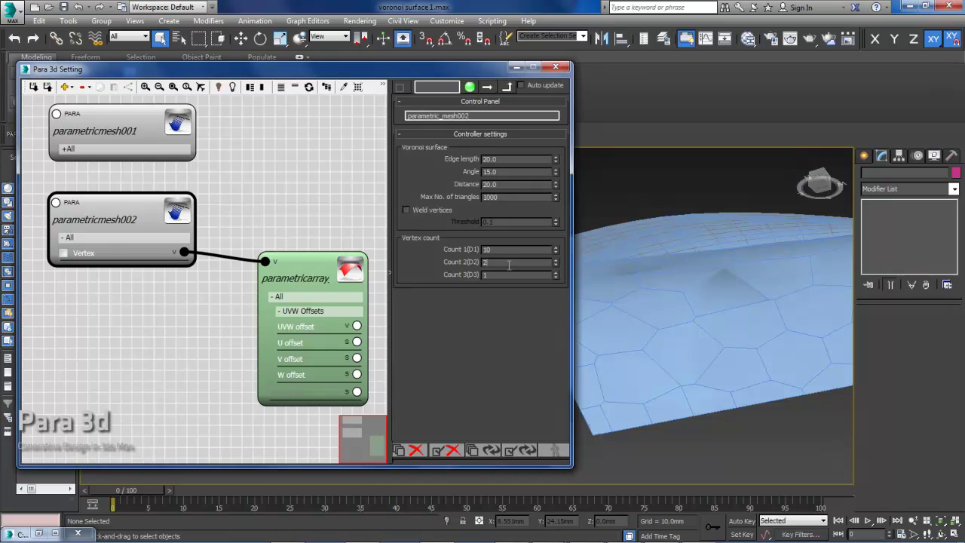
Step: Set the D2 vertex count of parametricmesh002 to 10 and select the generated Voronoi mesh in the viewport
key(Return)
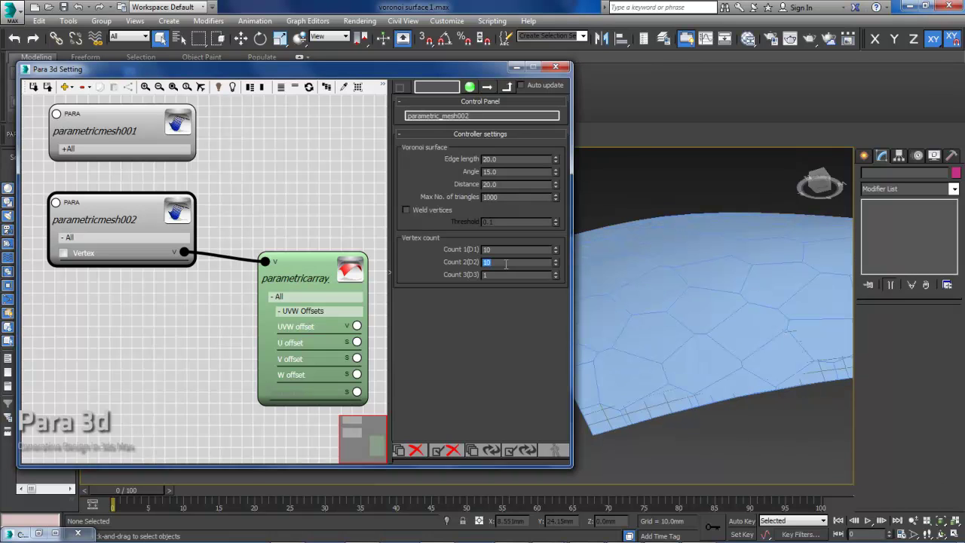
alt+middle_drag(643, 329, 659, 257)
scroll(682, 337, up, 5)
click(660, 258)
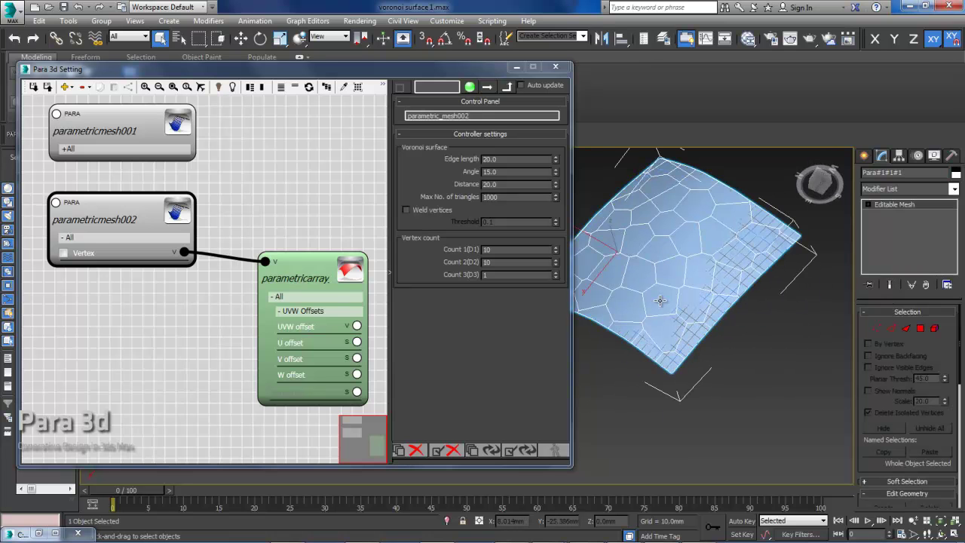
alt+middle_drag(659, 300, 746, 309)
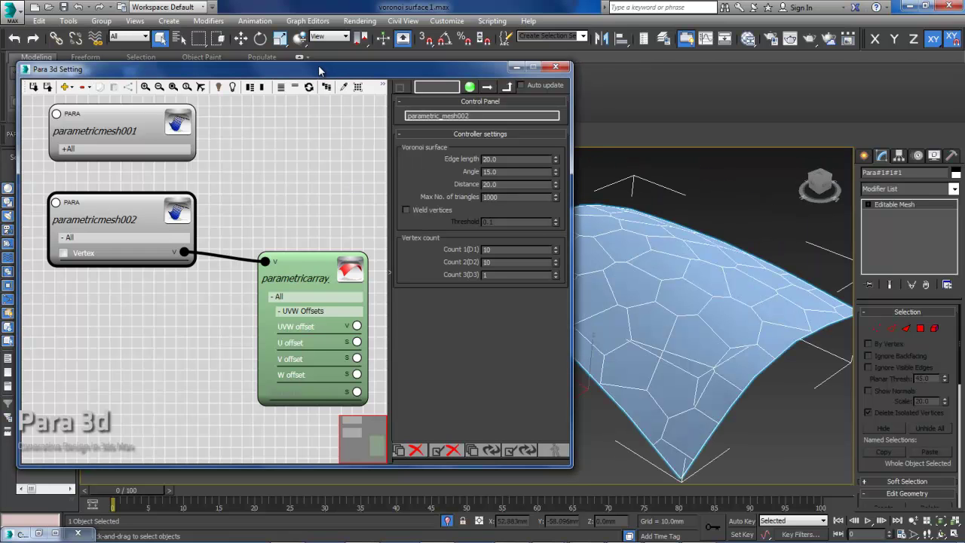
drag(318, 70, 312, 71)
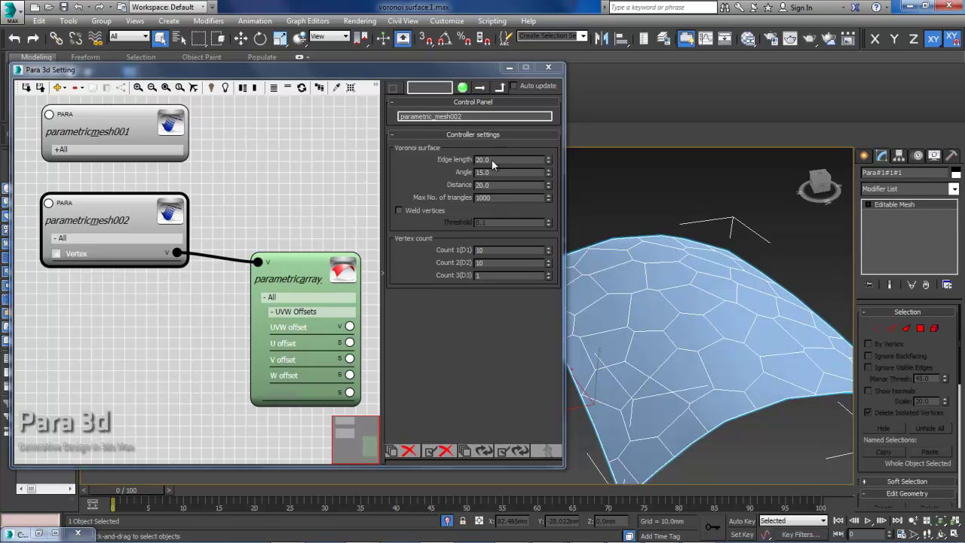
Step: Set the Voronoi surface edge length of parametricmesh002 to 10 and inspect the denser cells
drag(496, 161, 398, 158)
text(10)
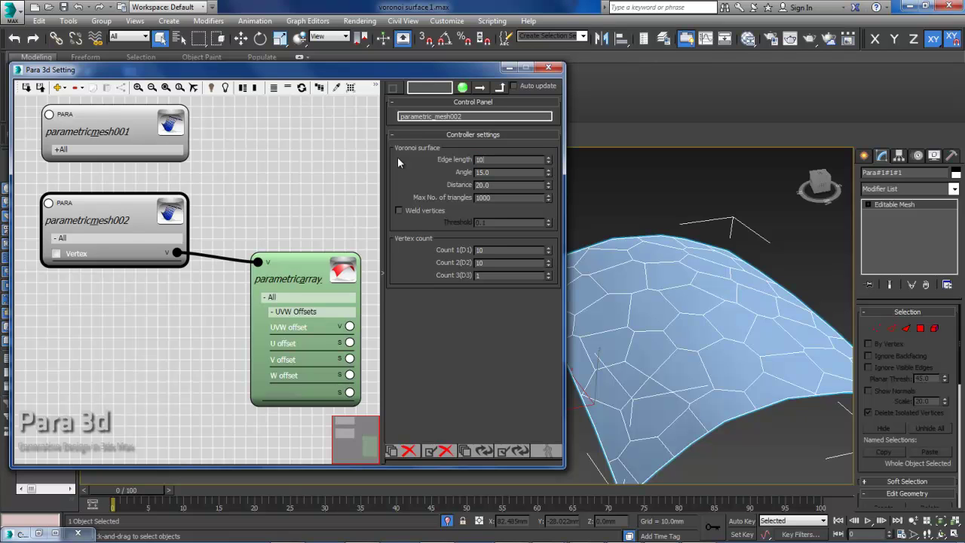
key(Return)
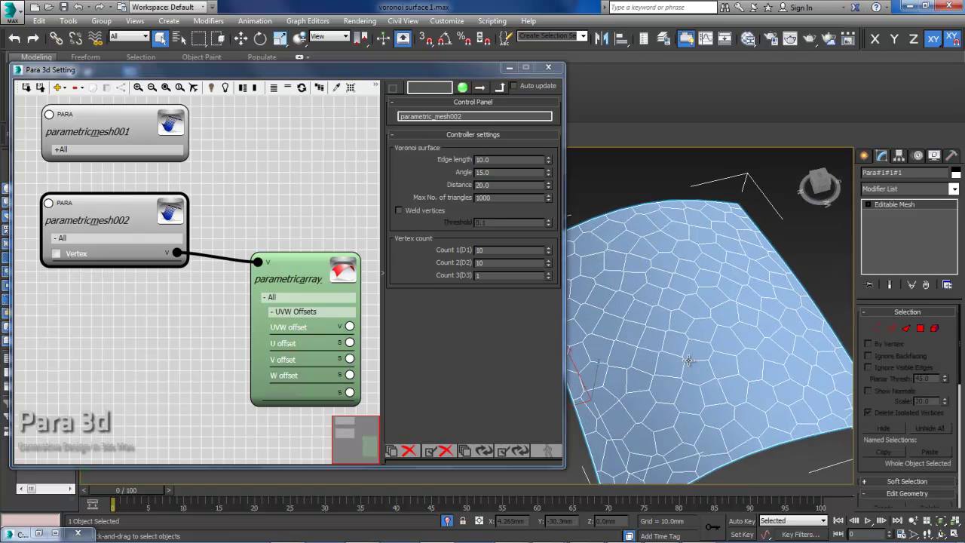
alt+middle_drag(692, 362, 579, 245)
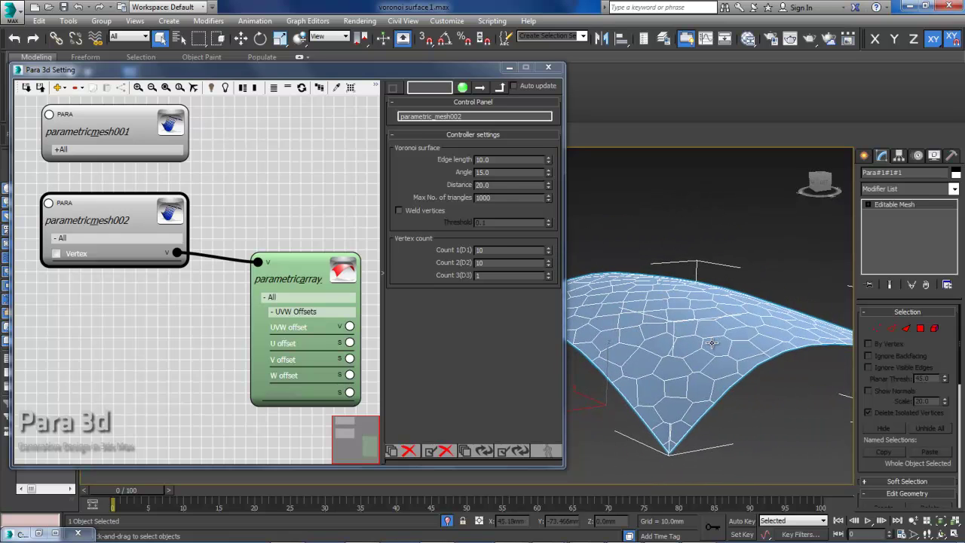
Step: Set the Voronoi surface angle of parametricmesh002 to 5 and inspect the cells over the curved surface
drag(492, 172, 465, 176)
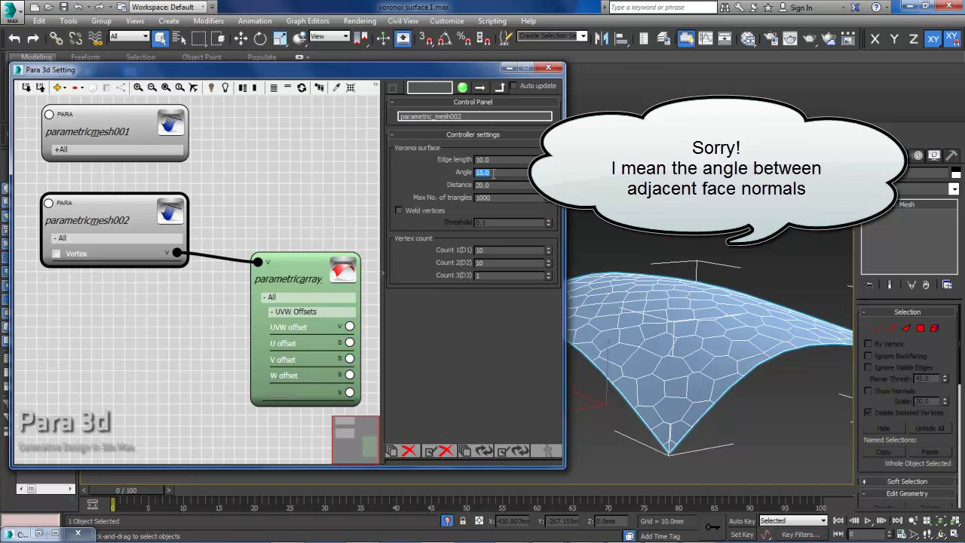
click(726, 347)
mouse_move(727, 346)
alt+middle_down()
mouse_move(710, 348)
mouse_move(730, 354)
mouse_move(716, 336)
alt+middle_up()
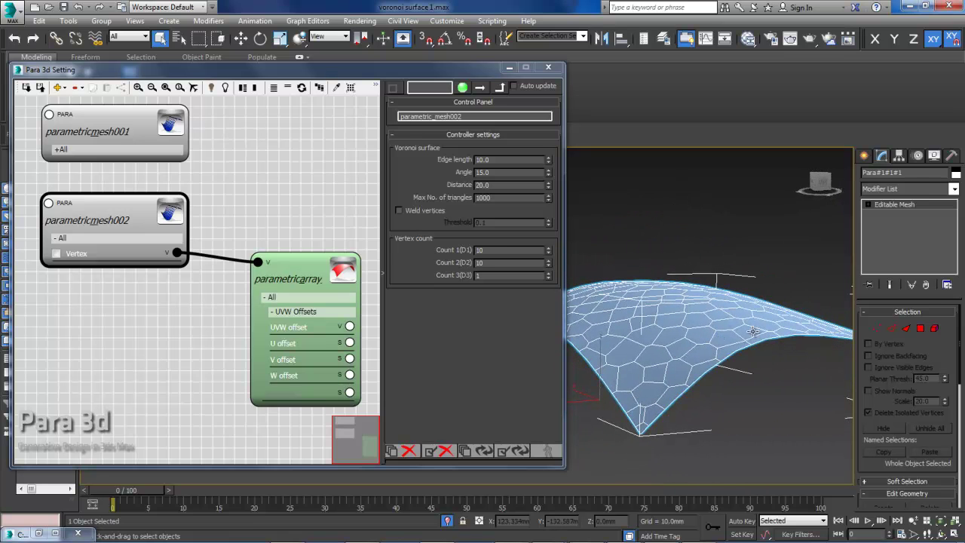
alt+middle_drag(730, 364, 743, 390)
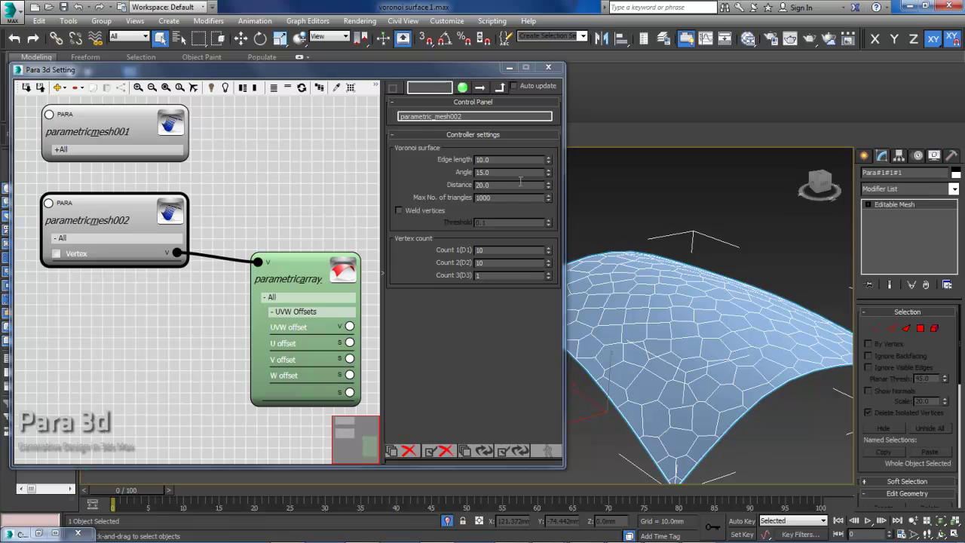
click(502, 173)
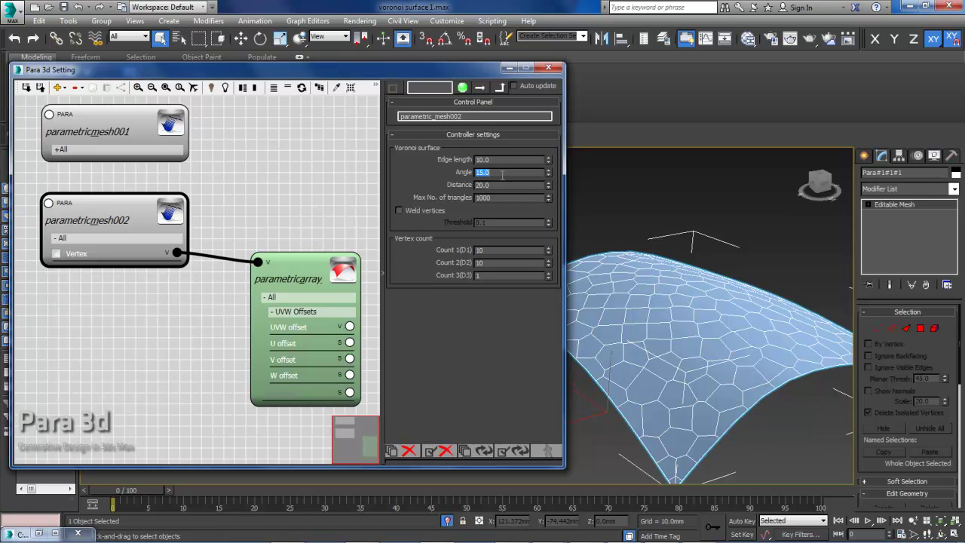
text(5)
key(Return)
alt+middle_drag(730, 355, 618, 332)
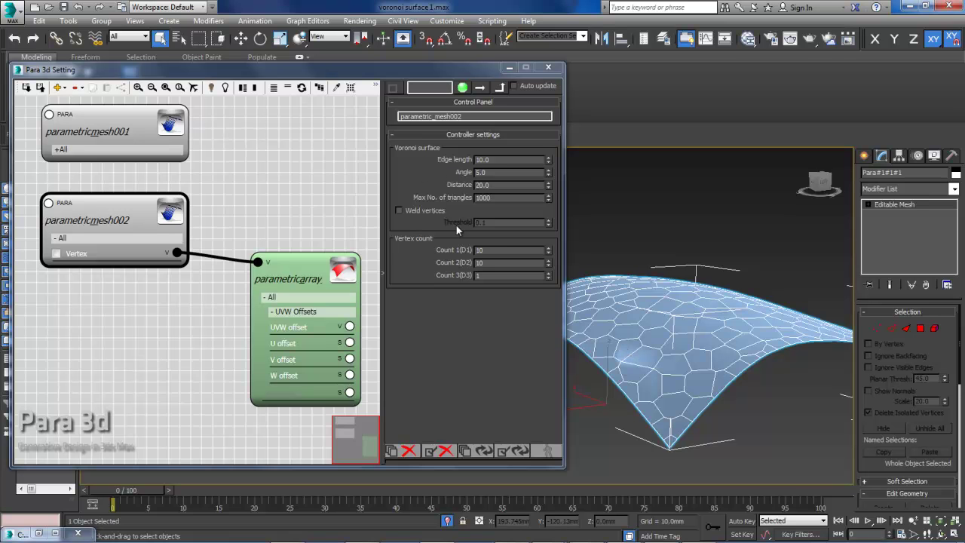
alt+middle_drag(664, 332, 662, 266)
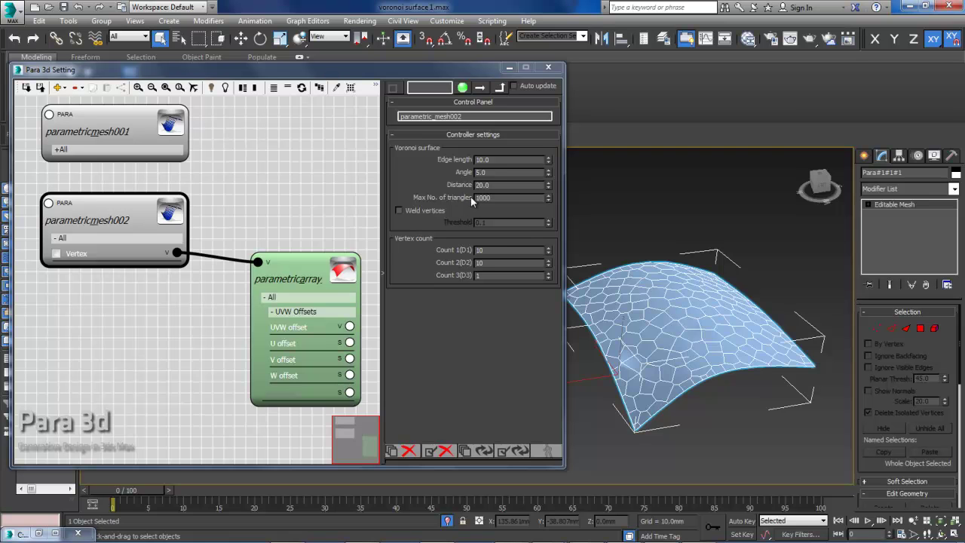
scroll(690, 330, up, 5)
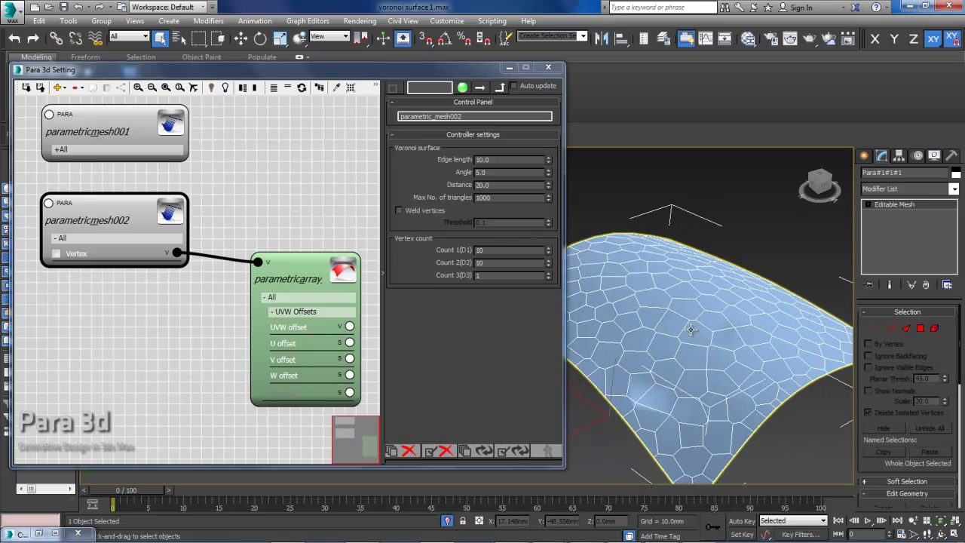
alt+middle_drag(690, 329, 612, 278)
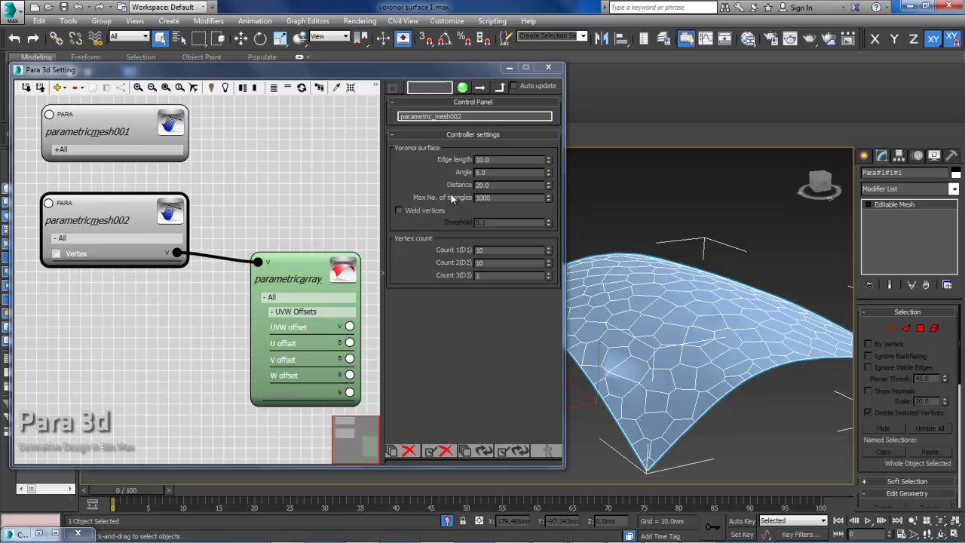
mouse_move(671, 291)
alt+middle_down()
mouse_move(670, 320)
mouse_move(668, 295)
alt+middle_up()
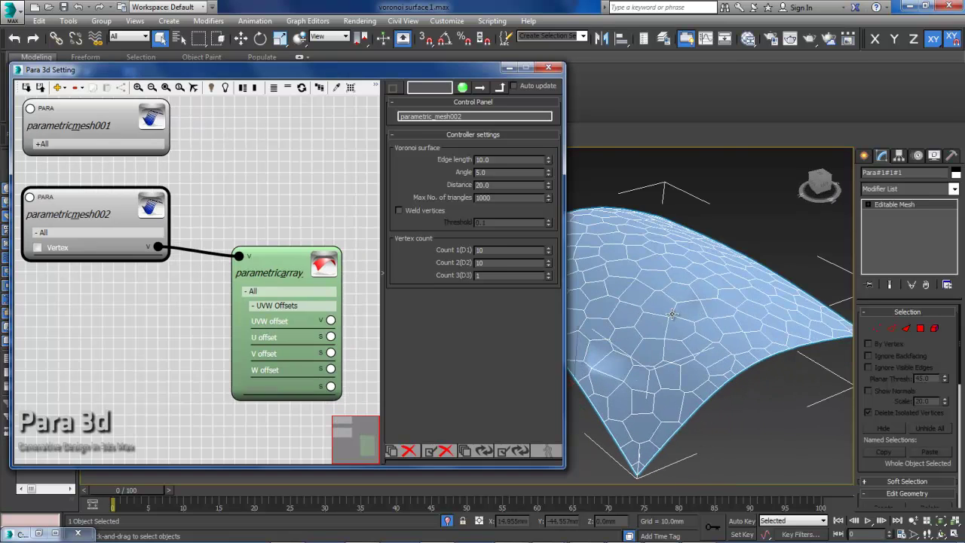
alt+middle_drag(671, 315, 695, 301)
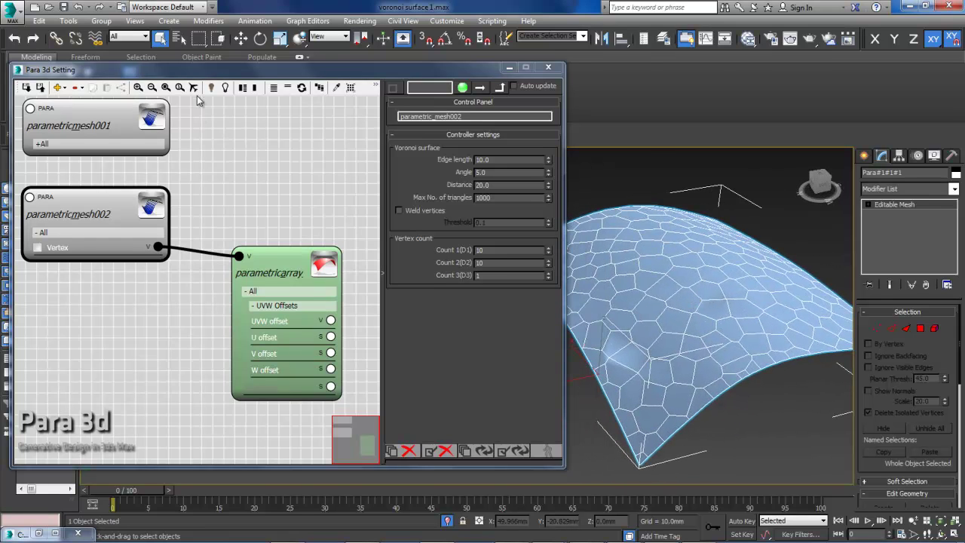
Step: Add a Parametric Array container node to the Para 3d graph
drag(200, 69, 285, 77)
middle_drag(308, 204, 384, 205)
scroll(384, 205, down, 2)
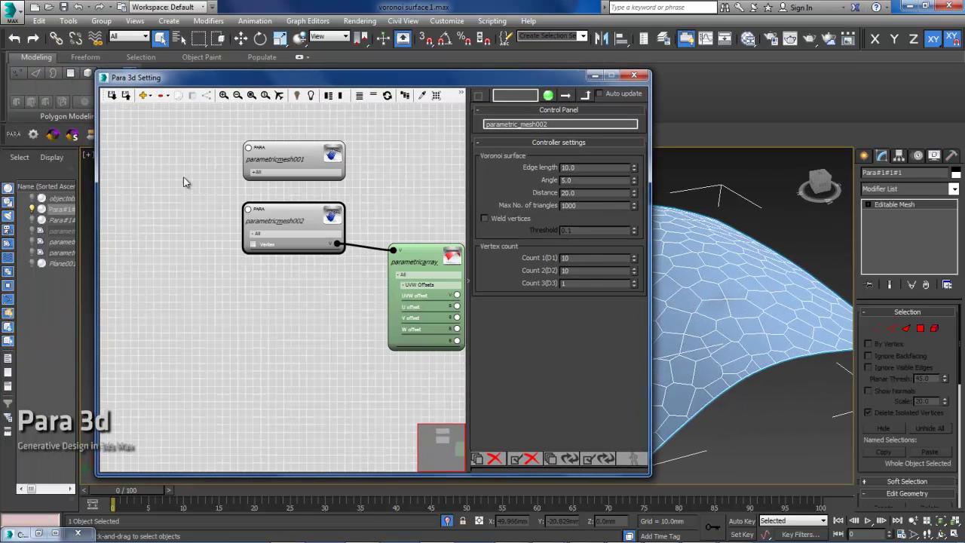
scroll(185, 179, up, 1)
click(144, 95)
mouse_move(184, 109)
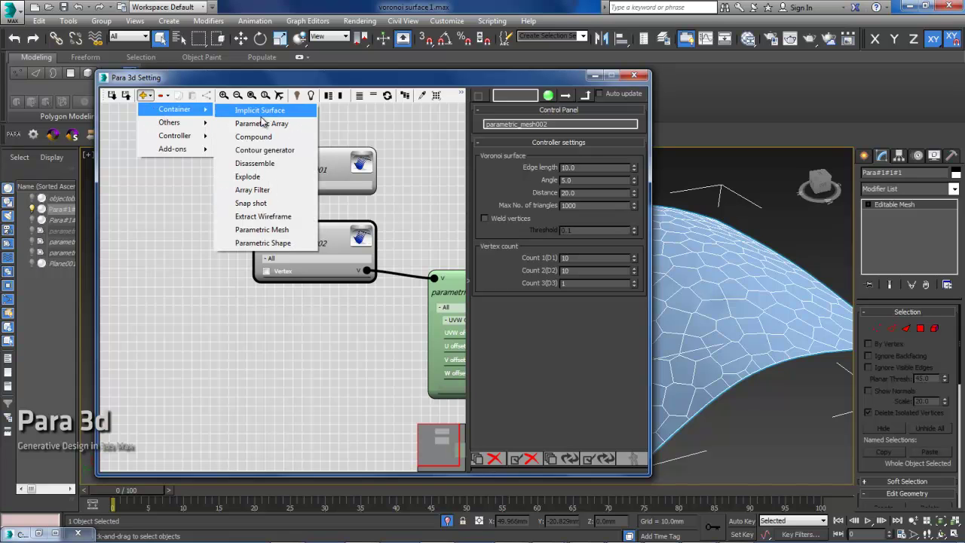
click(264, 124)
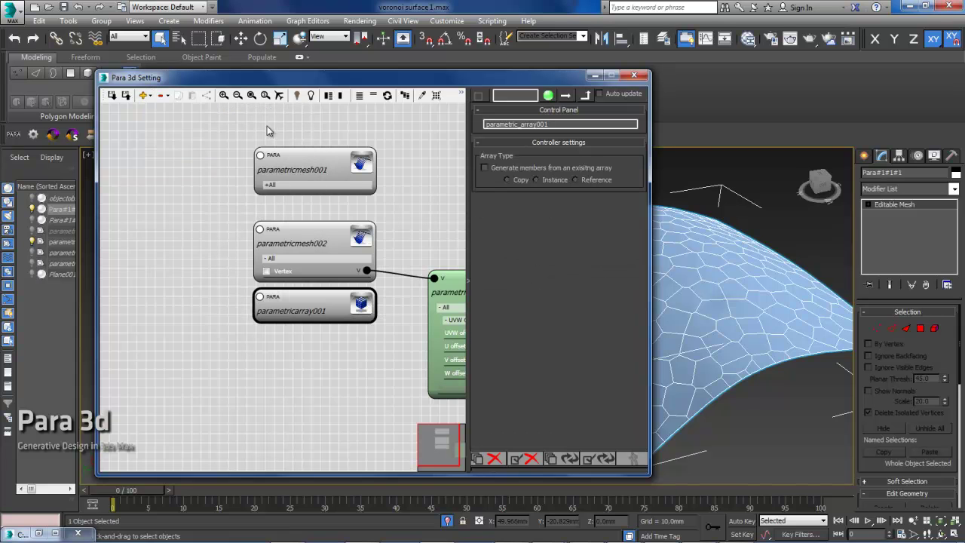
Step: Set parametricarray001 to the Reference array type and connect its Source to parametricmesh002
click(577, 179)
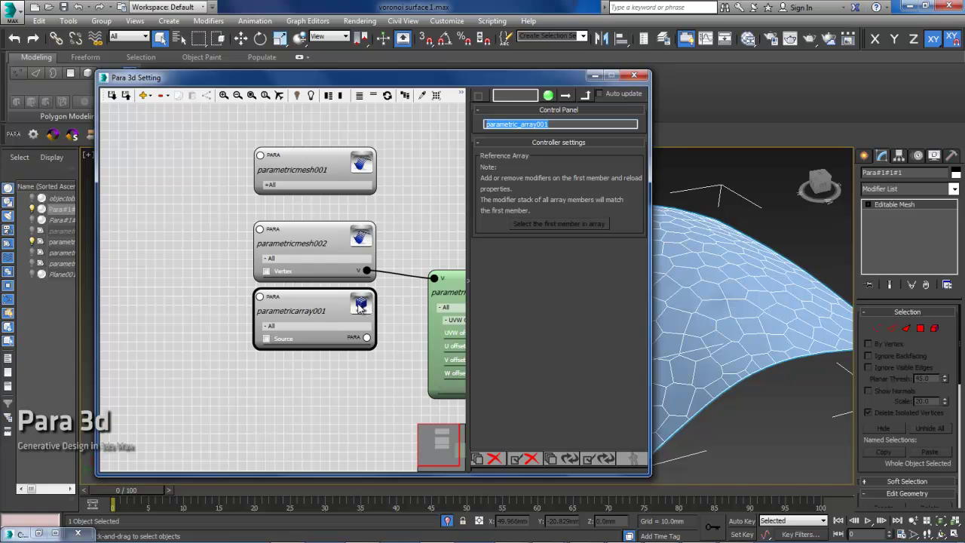
drag(358, 305, 208, 227)
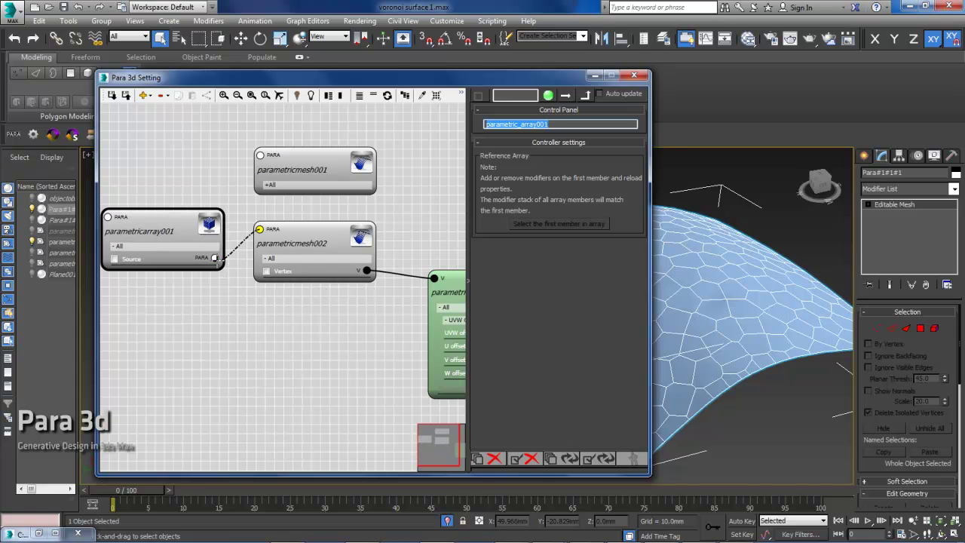
drag(215, 259, 215, 260)
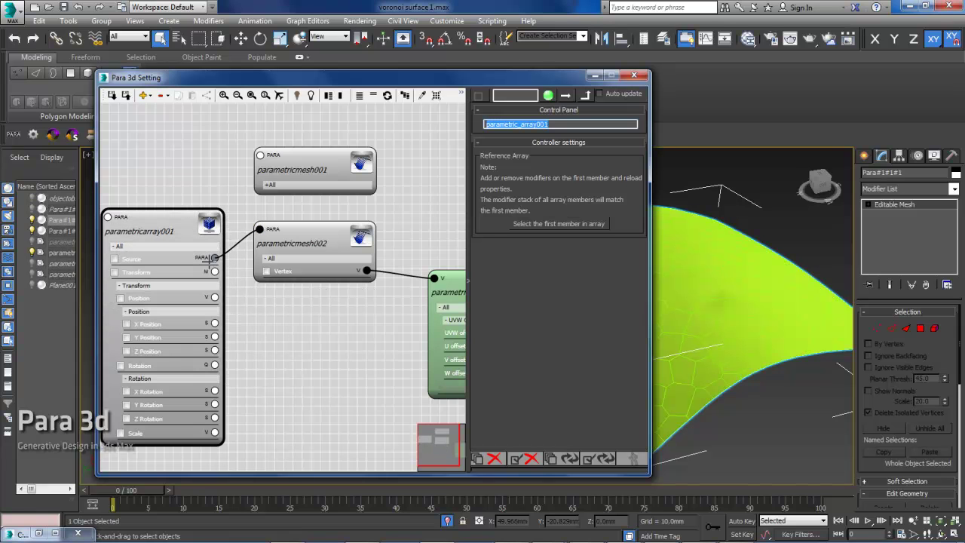
Step: Select the first member of the parametric array and apply a Lattice modifier to it
click(538, 225)
click(877, 189)
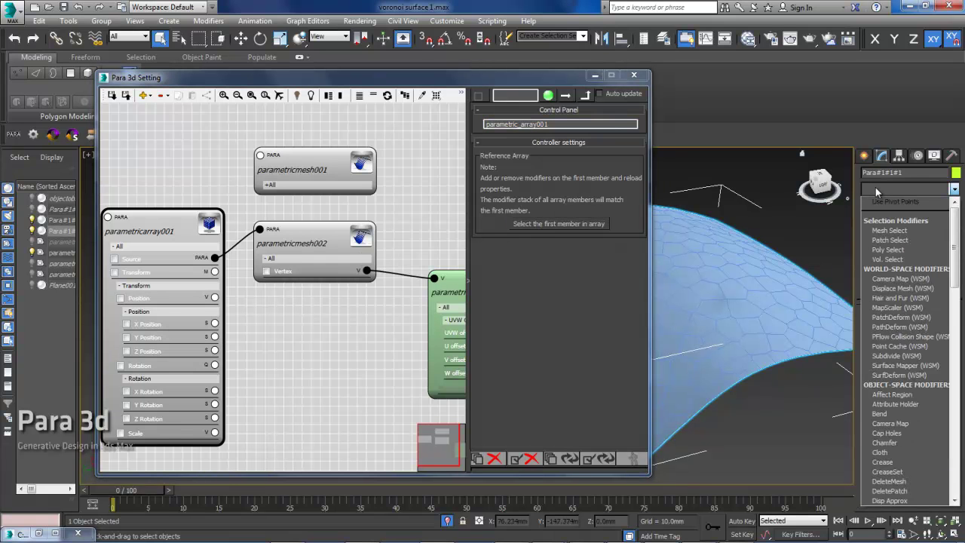
key(l)
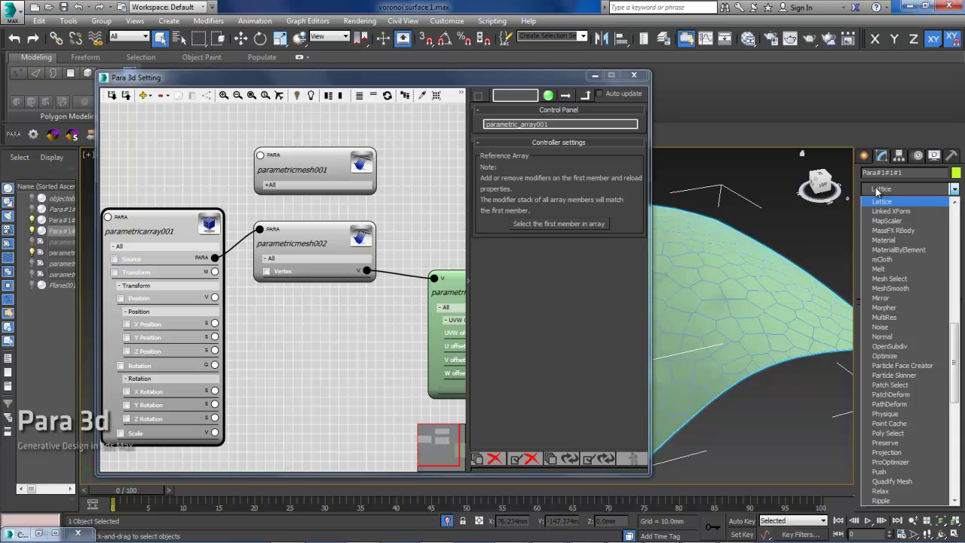
key(Return)
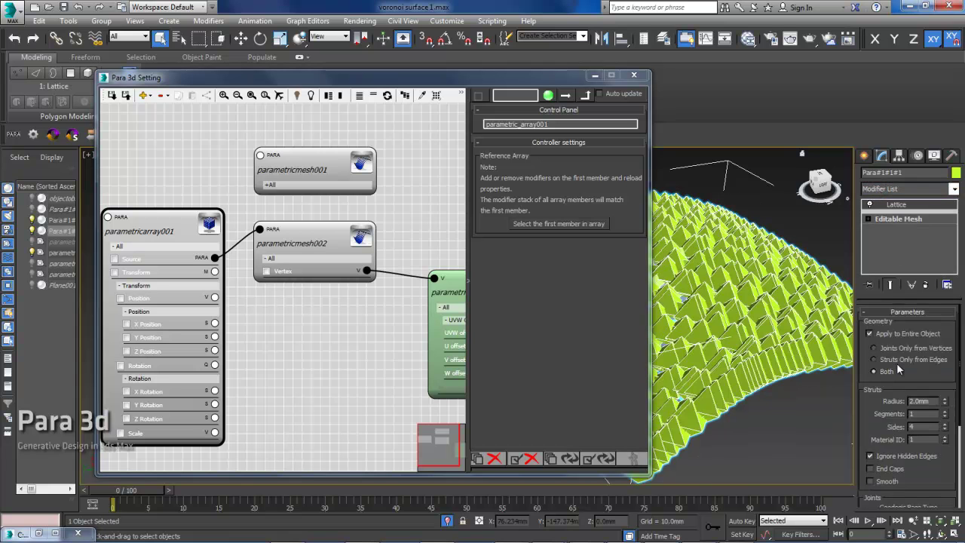
Step: Restrict the Lattice geometry to Struts Only from Edges and set the strut radius to 0.5 mm
click(906, 361)
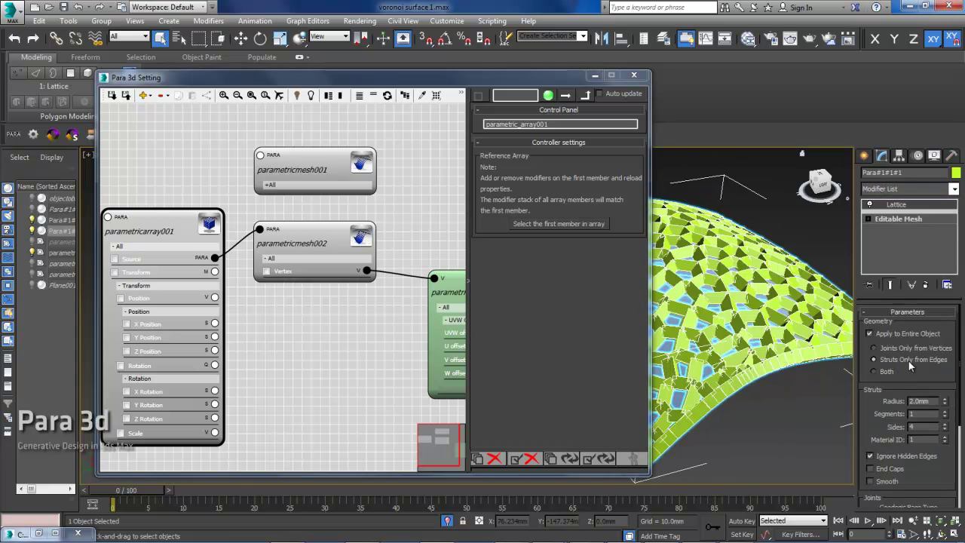
click(926, 400)
text(.5)
key(Return)
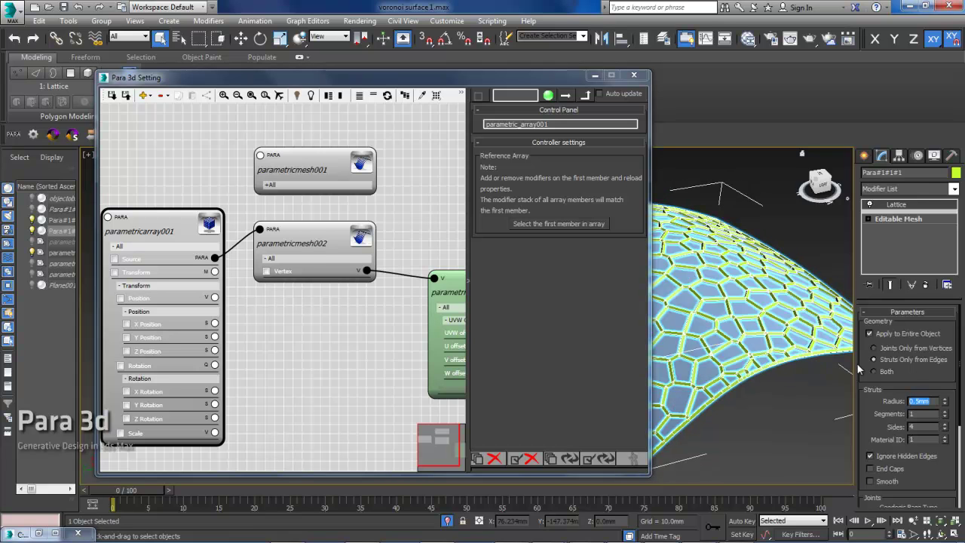
drag(422, 80, 330, 67)
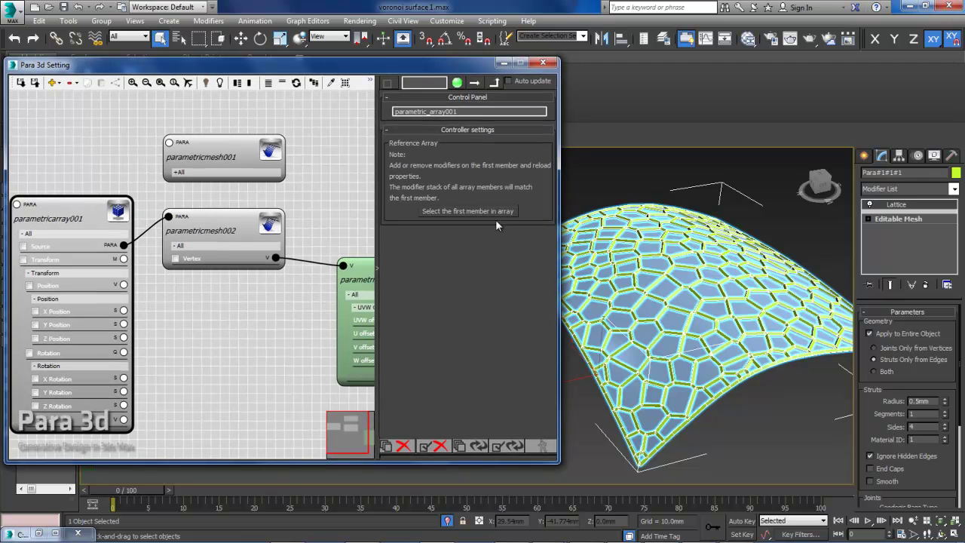
alt+middle_drag(666, 322, 661, 320)
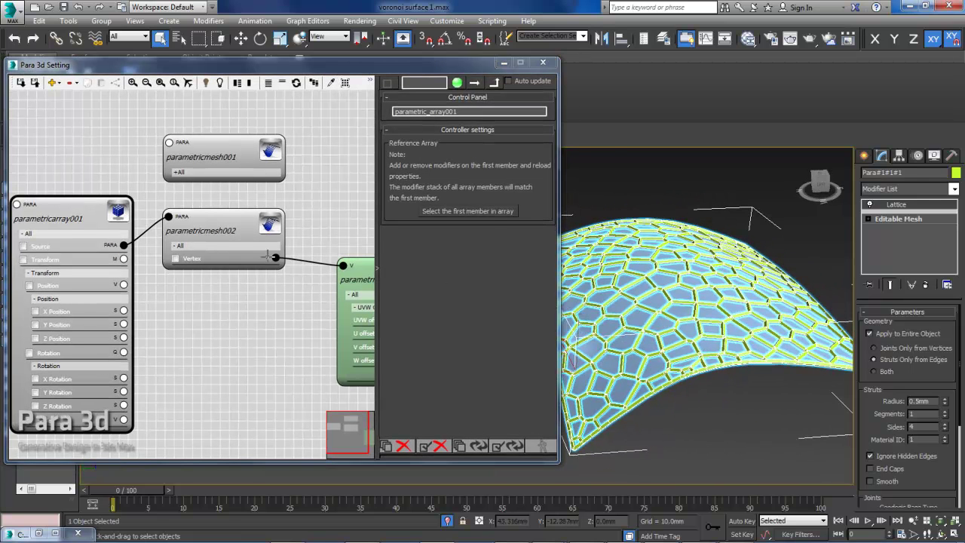
Step: Select Plane001, the surface behind the surface controller, and access the vertices of its lower Edit Poly modifier
middle_drag(211, 292, 141, 271)
right_click(343, 256)
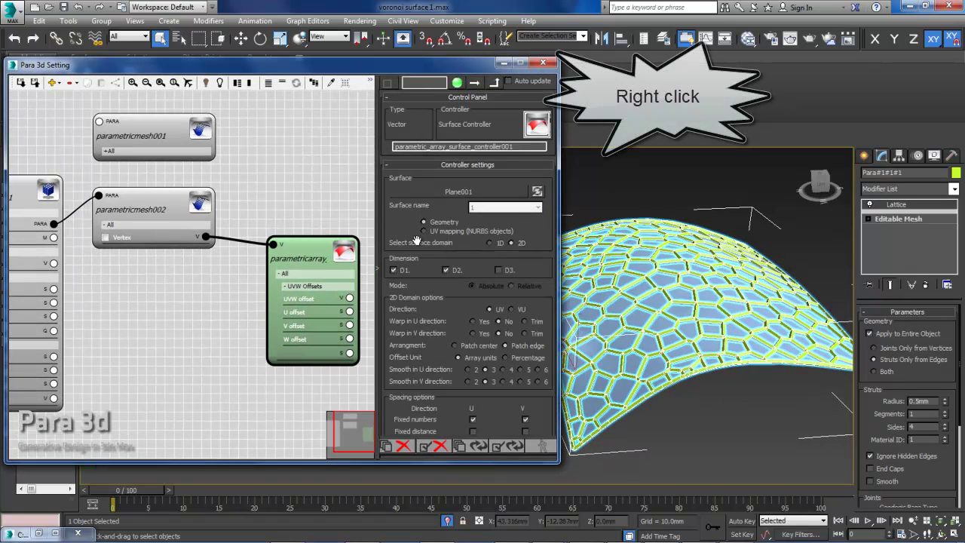
click(513, 243)
alt+middle_drag(727, 332, 665, 311)
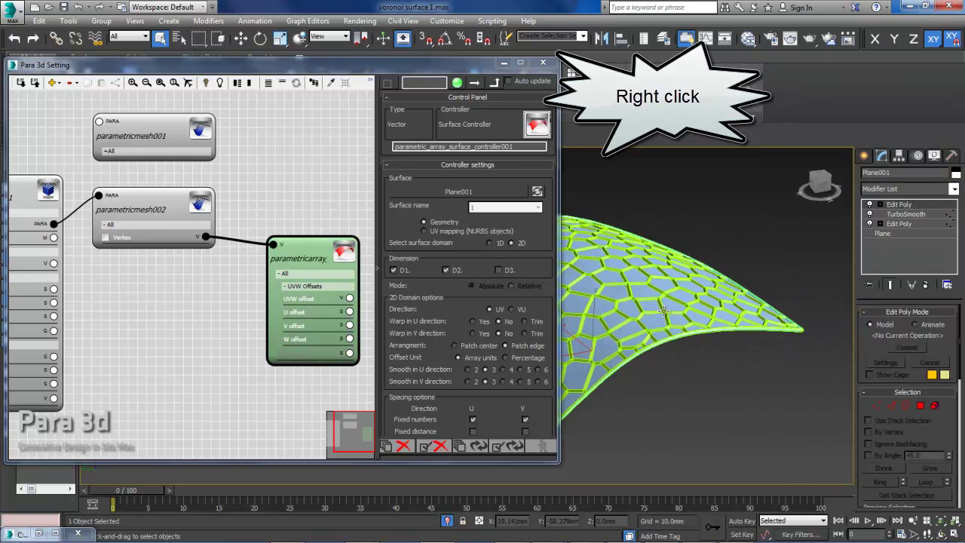
click(888, 232)
click(899, 224)
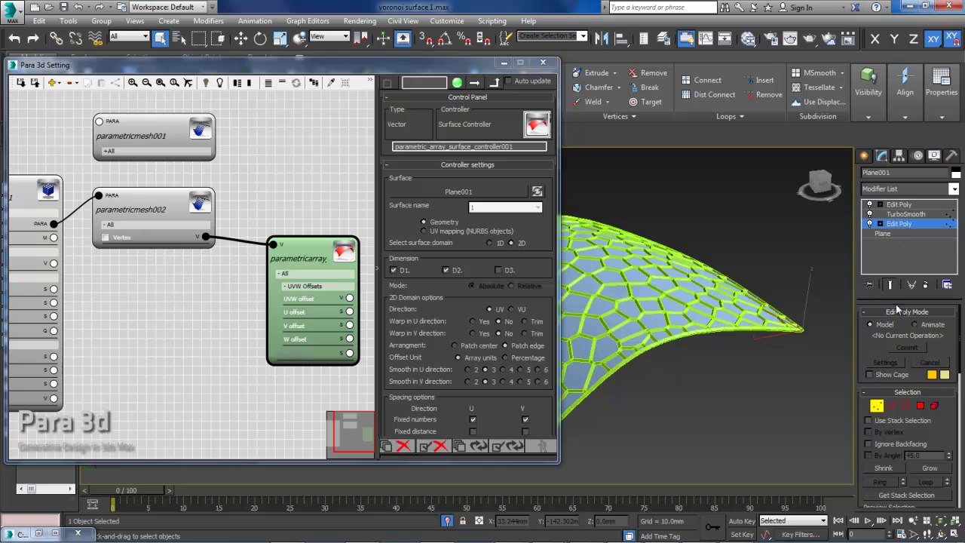
Step: Turn off the end-result display for Plane001's modifier stack and unhide the plane in the viewport
middle_drag(739, 376, 715, 363)
scroll(765, 355, down, 2)
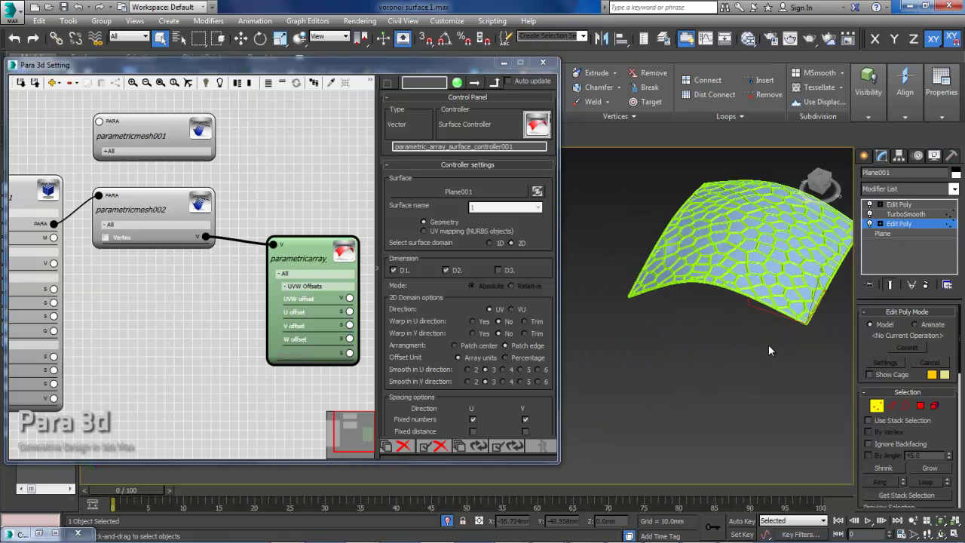
middle_drag(768, 345, 728, 375)
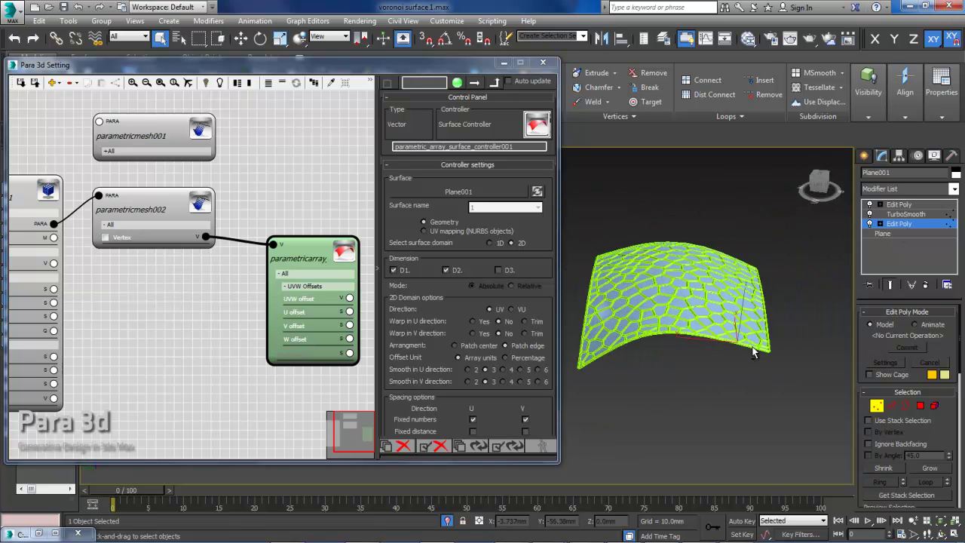
click(890, 285)
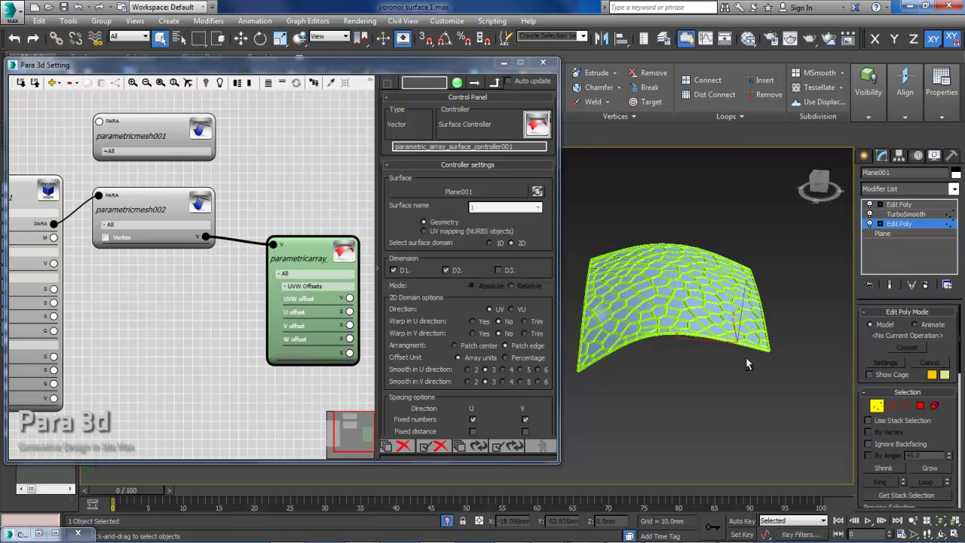
drag(279, 66, 323, 430)
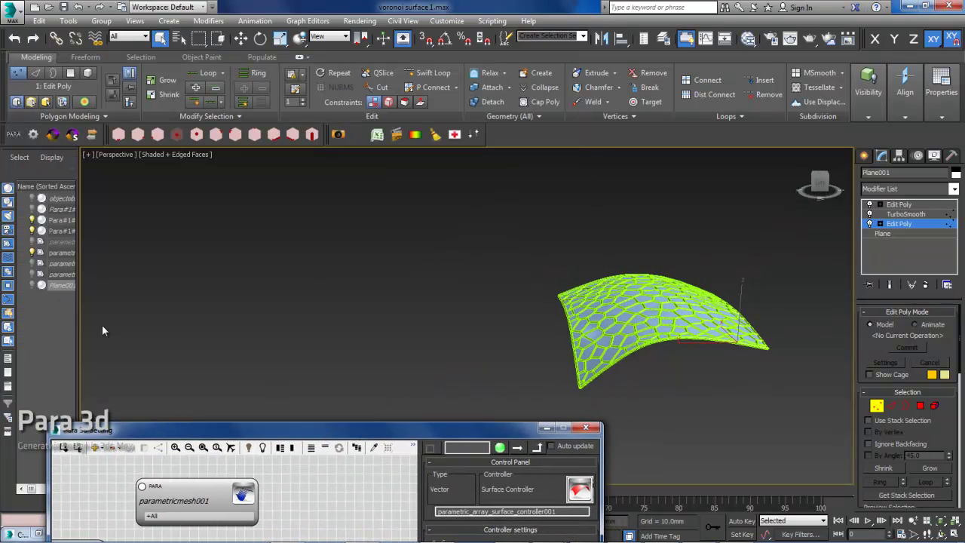
click(32, 285)
Step: Move vertices of the lower Edit Poly to raise two opposite corners of Plane001, and return to the top Edit Poly modifier
middle_drag(675, 374, 651, 356)
scroll(653, 351, up, 2)
click(907, 223)
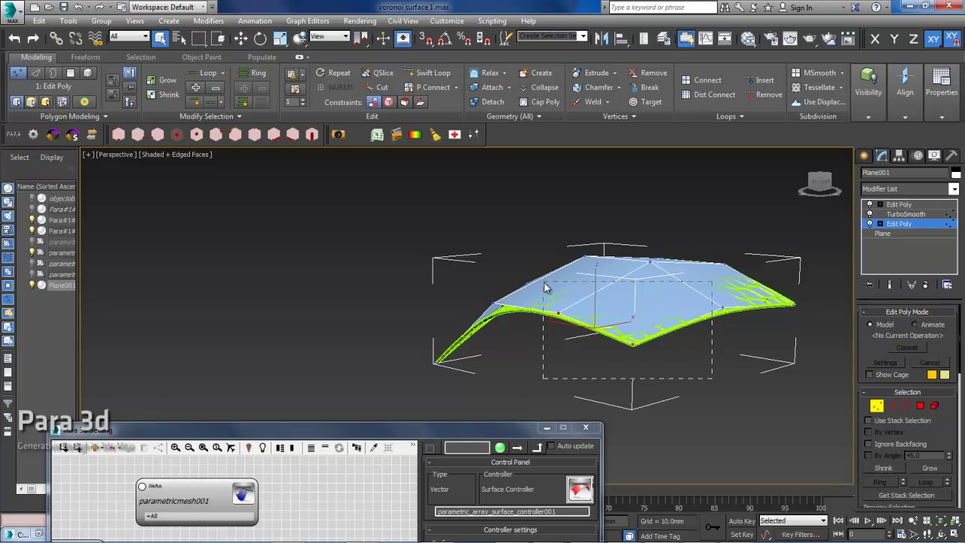
drag(544, 282, 601, 190)
key(w)
alt+middle_drag(585, 280, 647, 286)
click(894, 225)
click(897, 205)
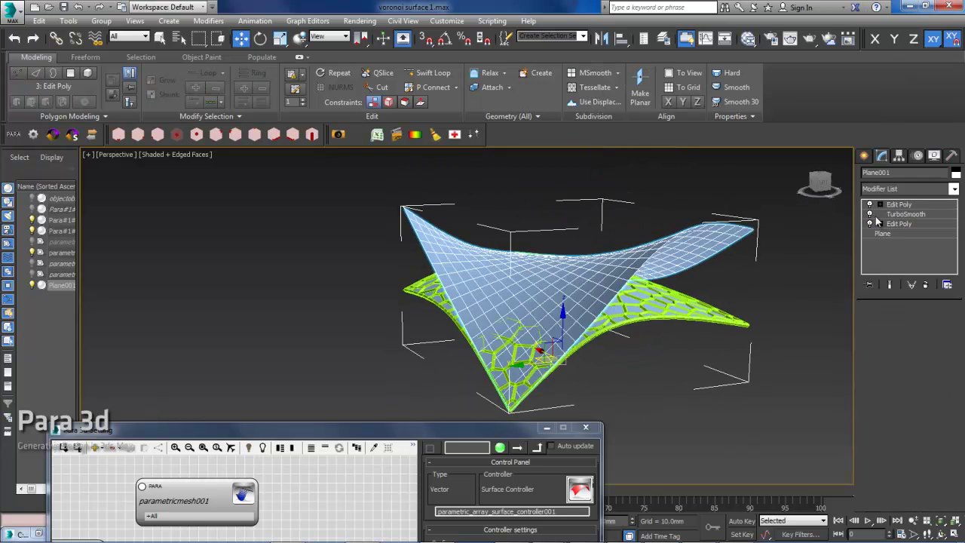
mouse_move(524, 346)
alt+middle_down()
mouse_move(407, 325)
mouse_move(409, 355)
mouse_move(511, 354)
alt+middle_up()
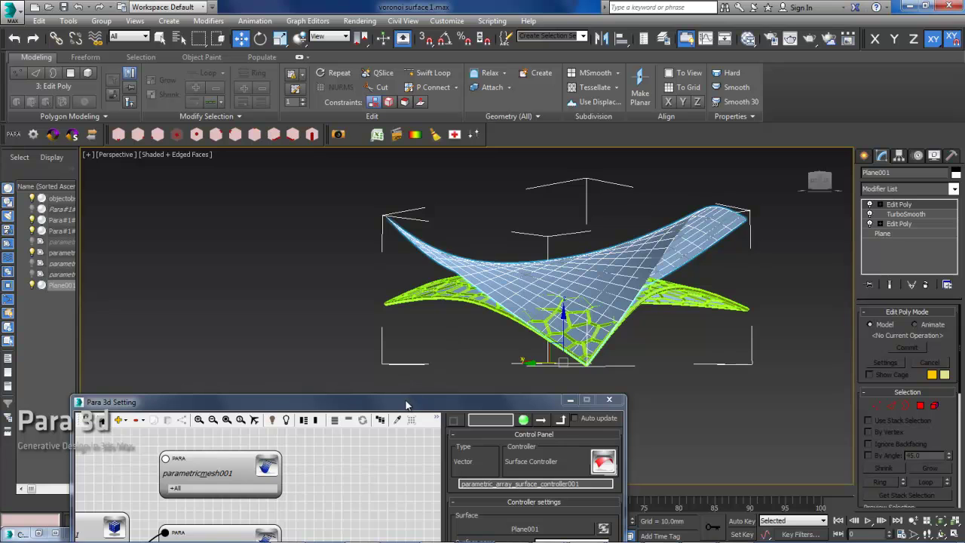
Step: Update the parametric Voronoi lattice to the reshaped Plane001 surface and inspect it from several angles
drag(406, 405, 308, 110)
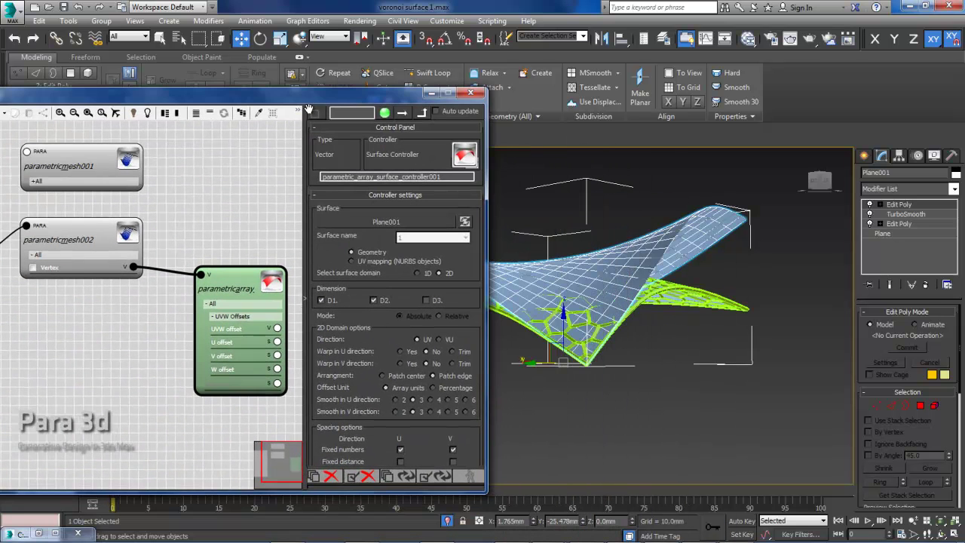
click(434, 477)
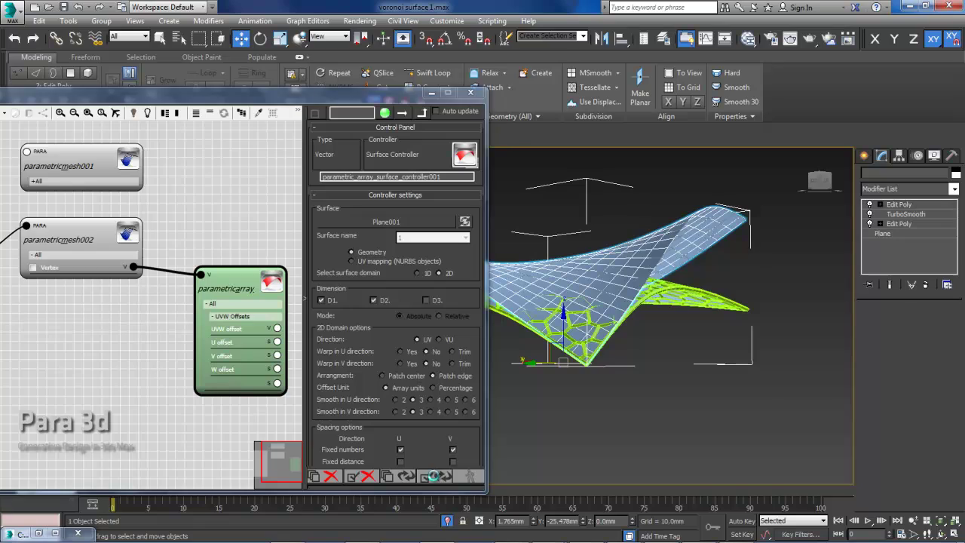
alt+middle_drag(689, 394, 662, 358)
middle_drag(177, 214, 207, 214)
scroll(207, 214, down, 1)
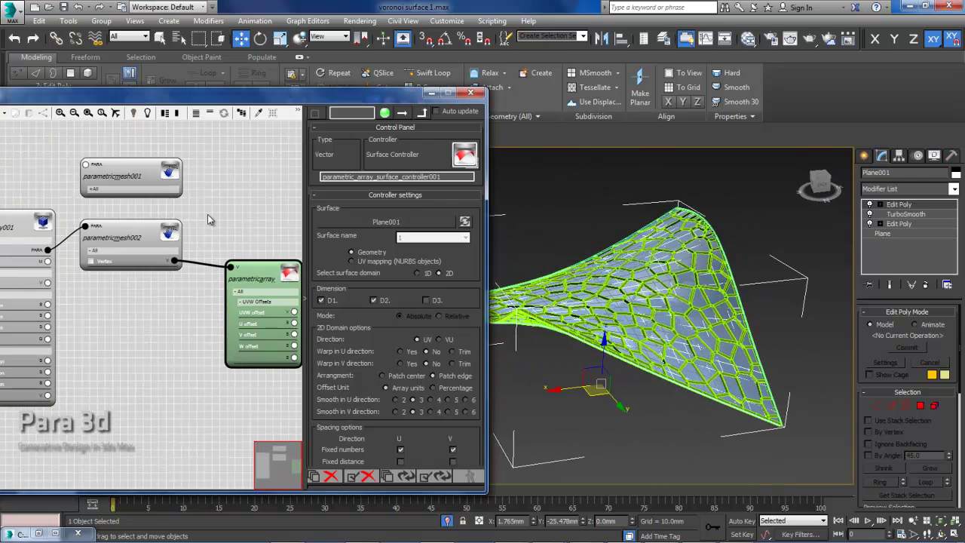
alt+middle_drag(654, 362, 671, 430)
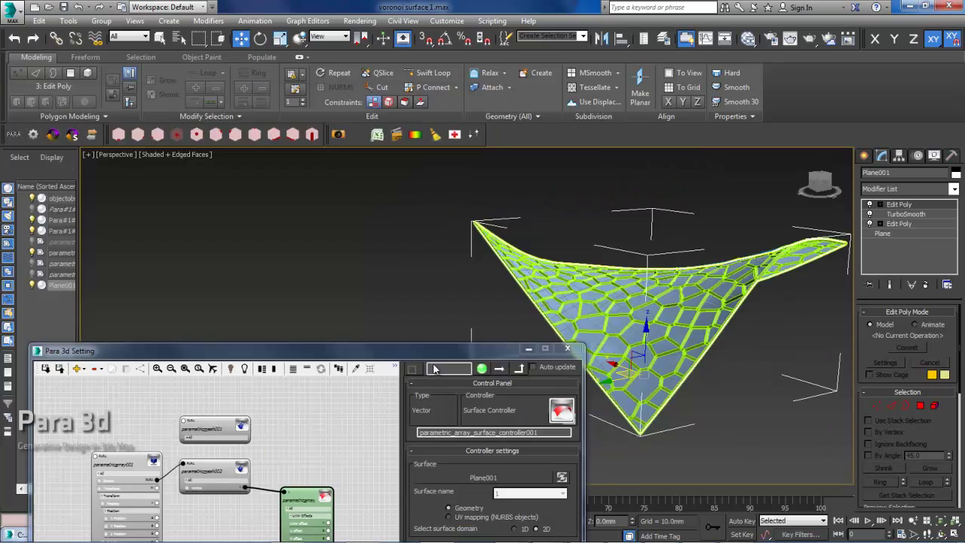
drag(419, 410, 450, 439)
alt+middle_drag(641, 324, 658, 303)
drag(446, 435, 516, 151)
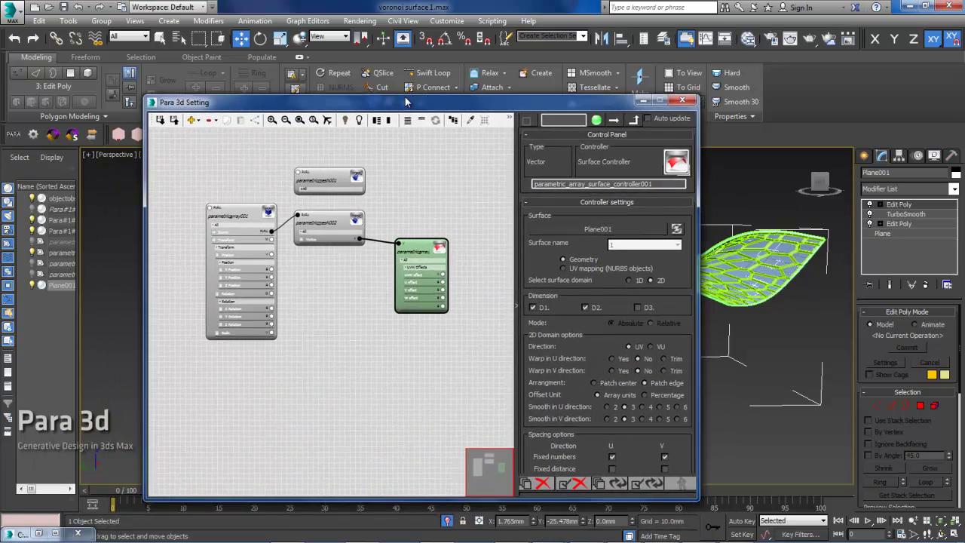